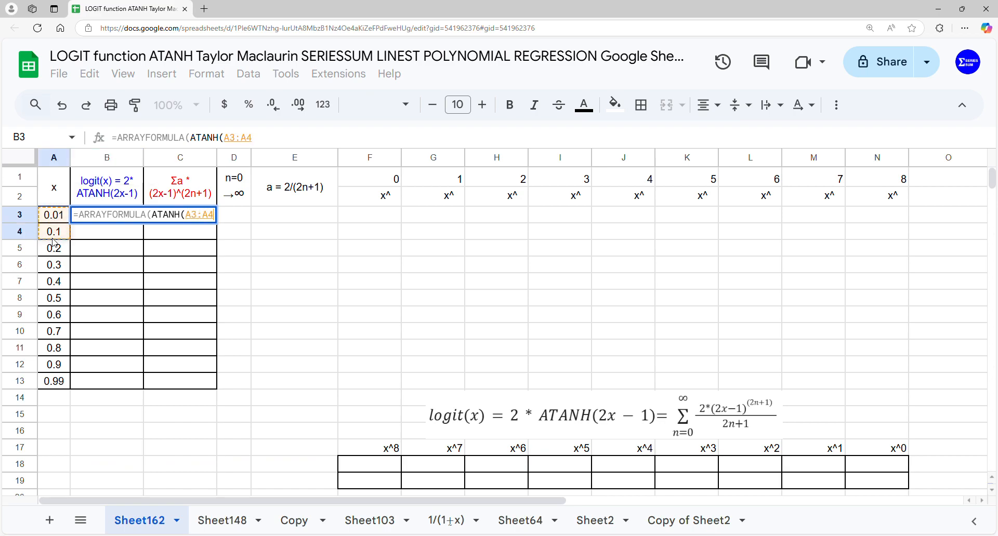
Complete the ATANH array formula over A3:A13 in B3 and number column D from 0 to 80, starting in D3
key(Return)
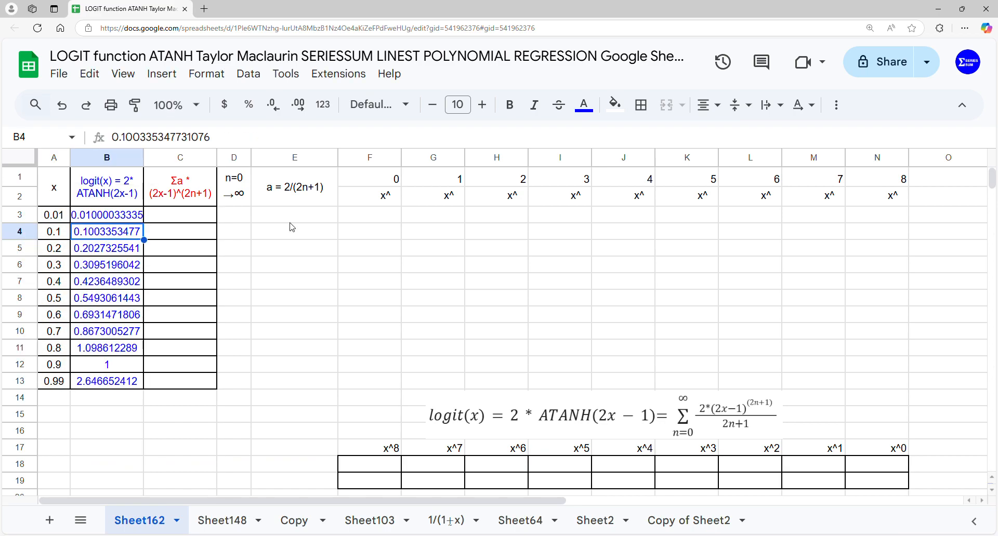
click(243, 222)
text(0)
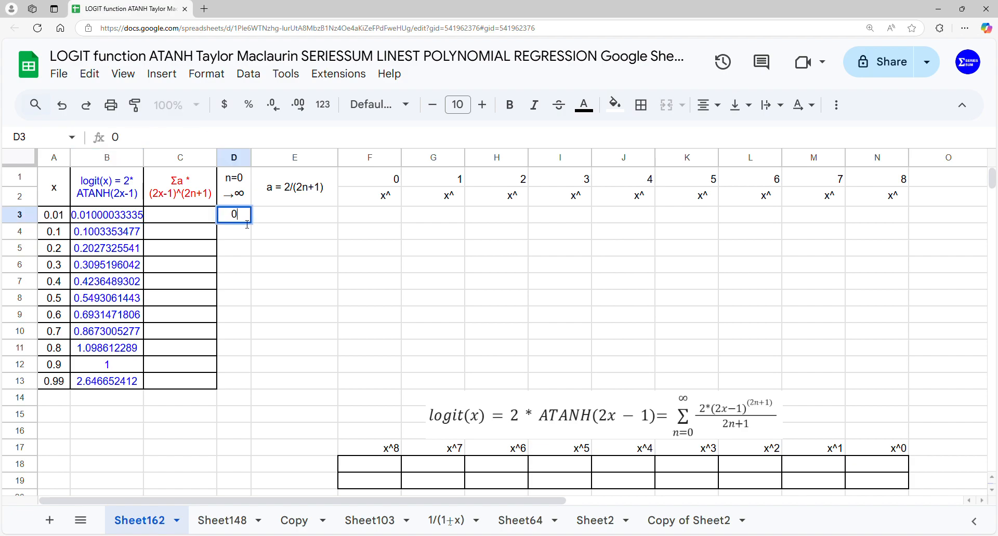
Enter the array formula =ARRAYFORMULA(2*D3:D83+1) in E3
click(317, 216)
text(=ARRAYFORMULA()
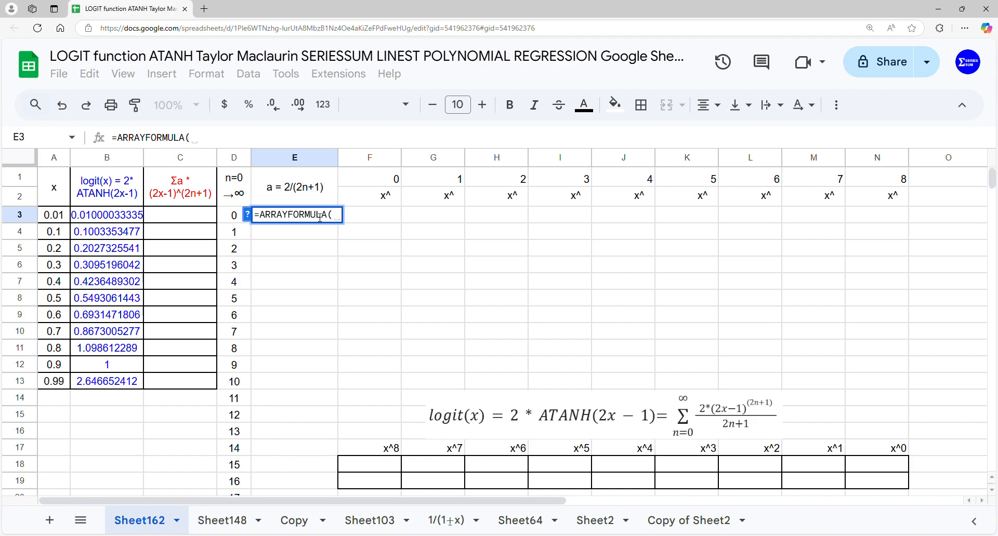
text(2*)
drag(235, 221, 241, 421)
text(+1)
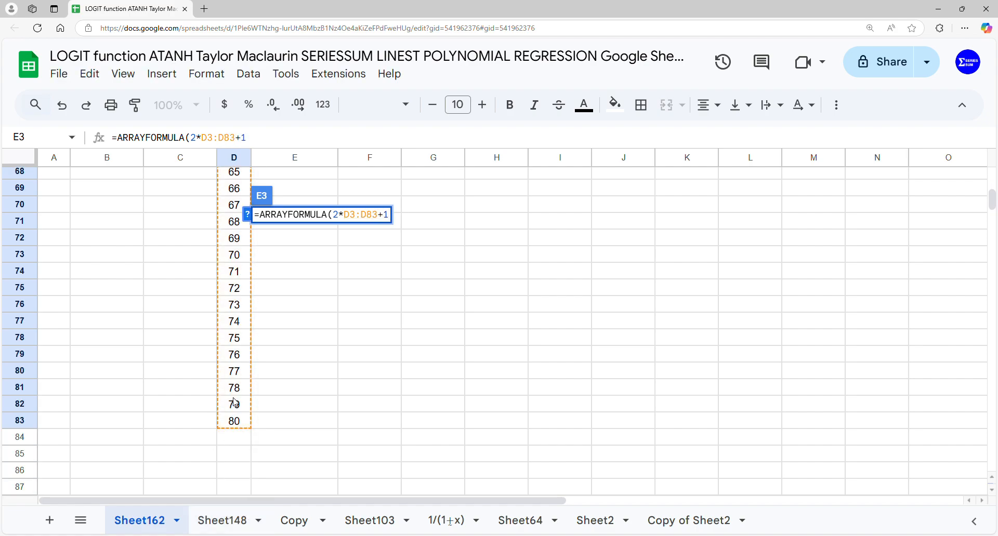
key(Return)
scroll(332, 348, up, 1)
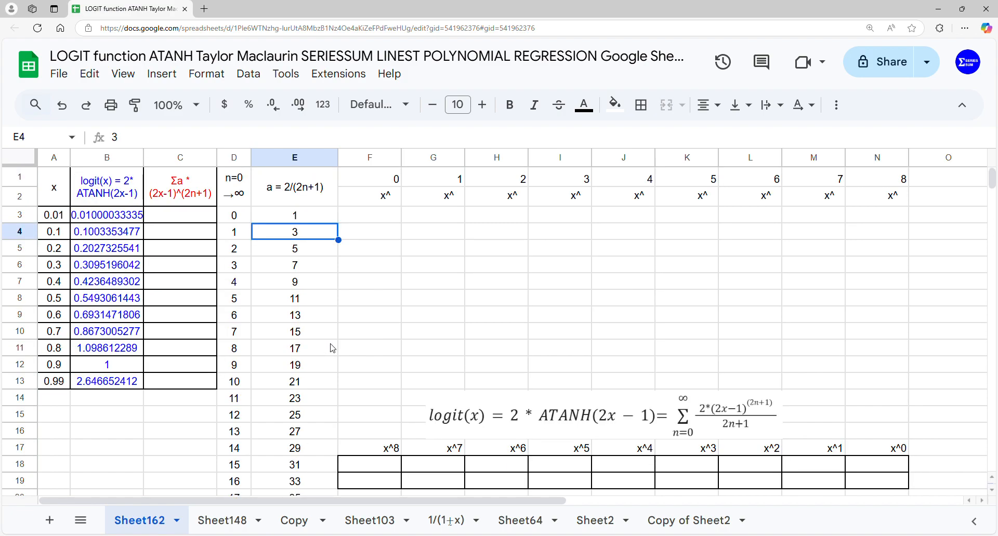
Edit the formula in E3 so it divides 2 by the existing expression: 2/(2*D3:D83+1)
click(288, 221)
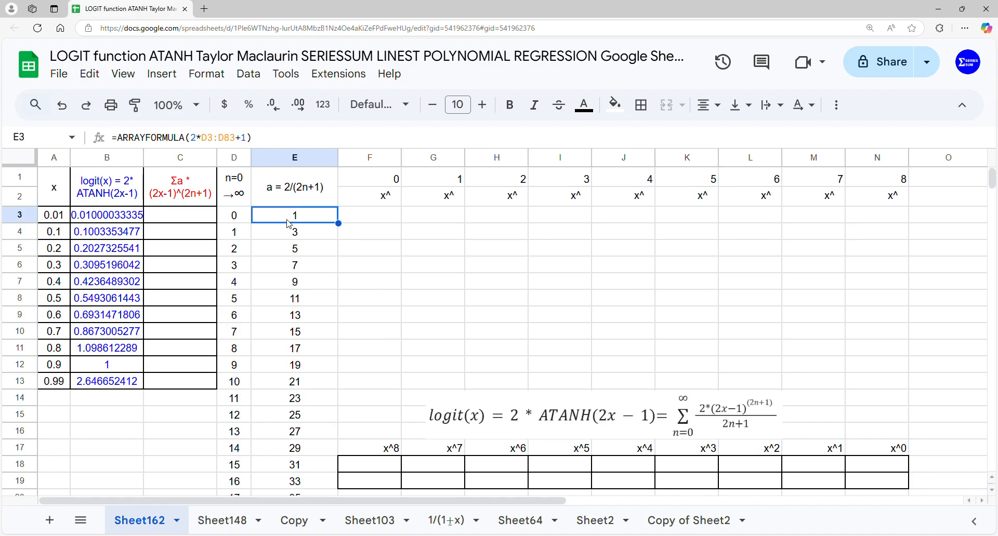
double_click(287, 220)
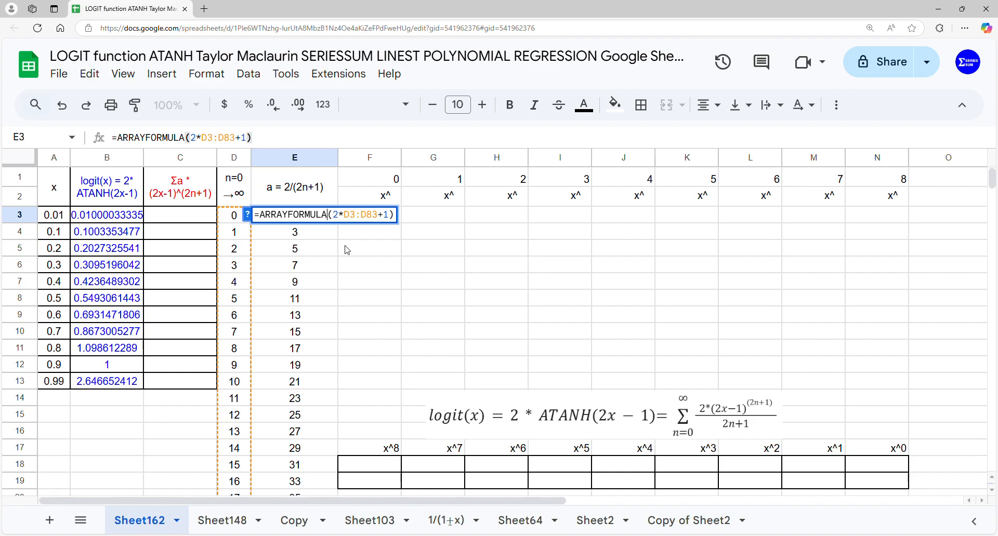
text((2/)
key(Return)
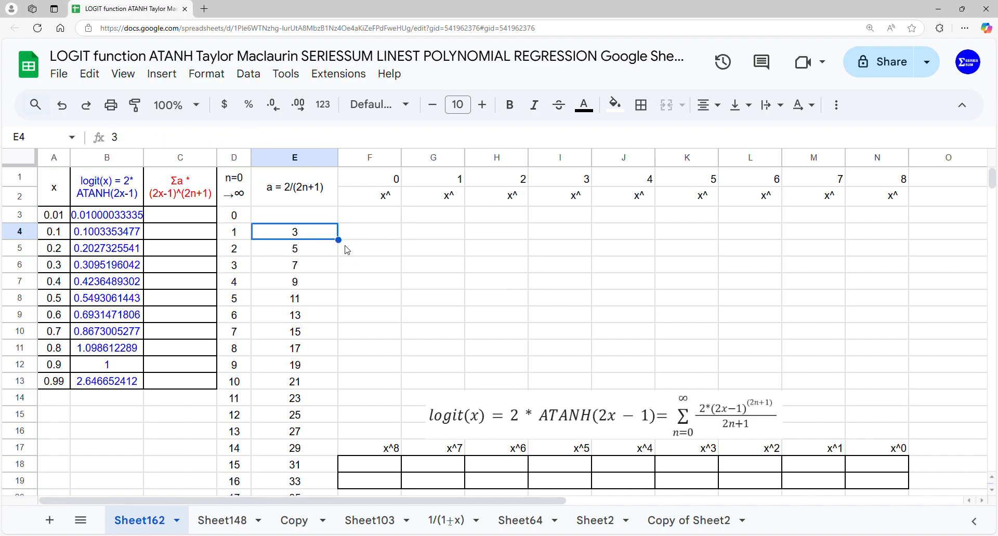
click(386, 221)
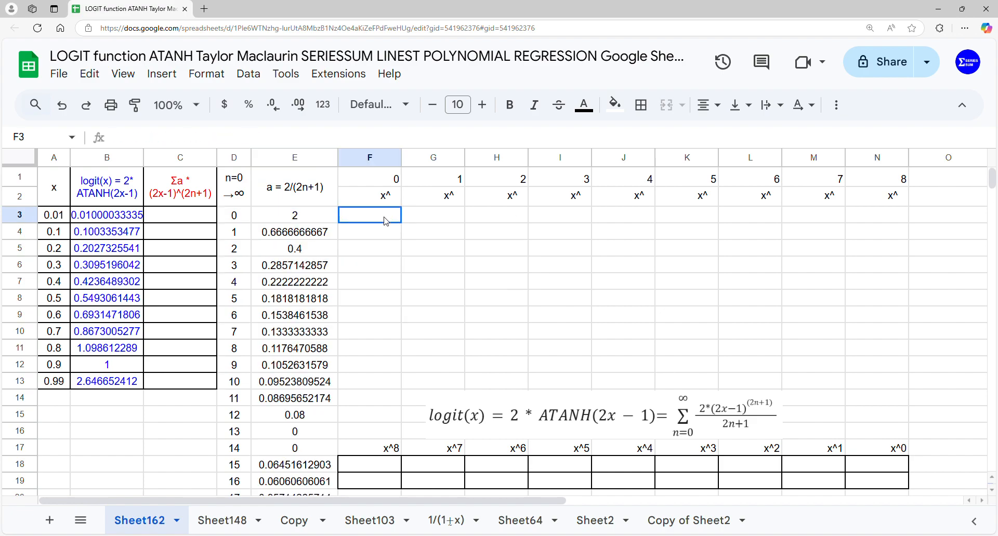
Enter an array formula in C3 with SERIESSUM of A3:A13, initial power 1, increment 2 and coefficients E3:E83
click(182, 218)
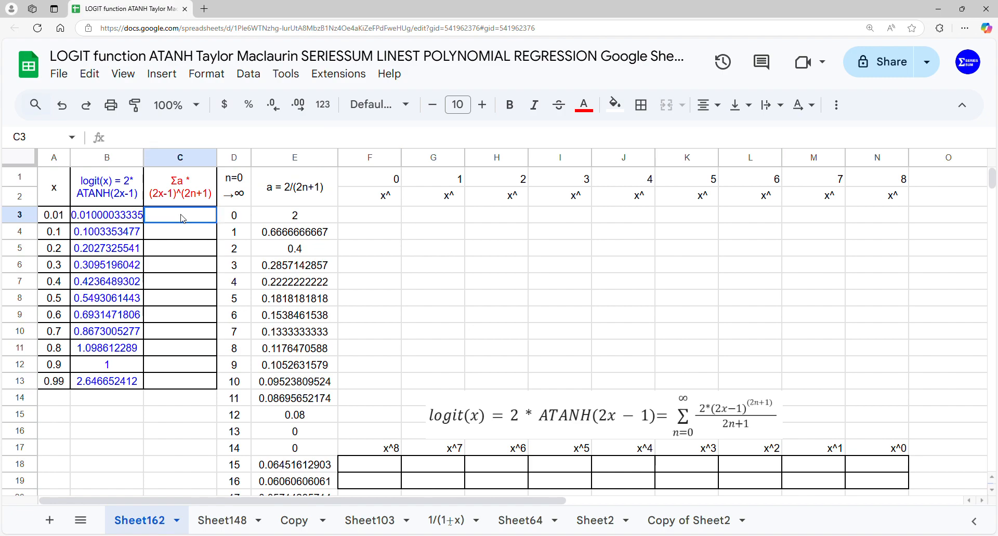
text(=arr)
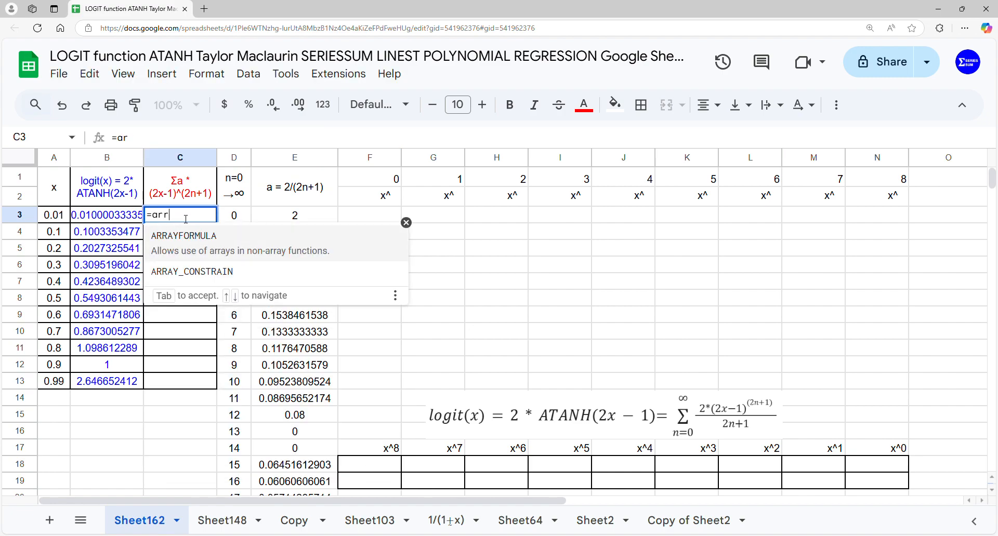
key(Tab)
text(ser)
key(Tab)
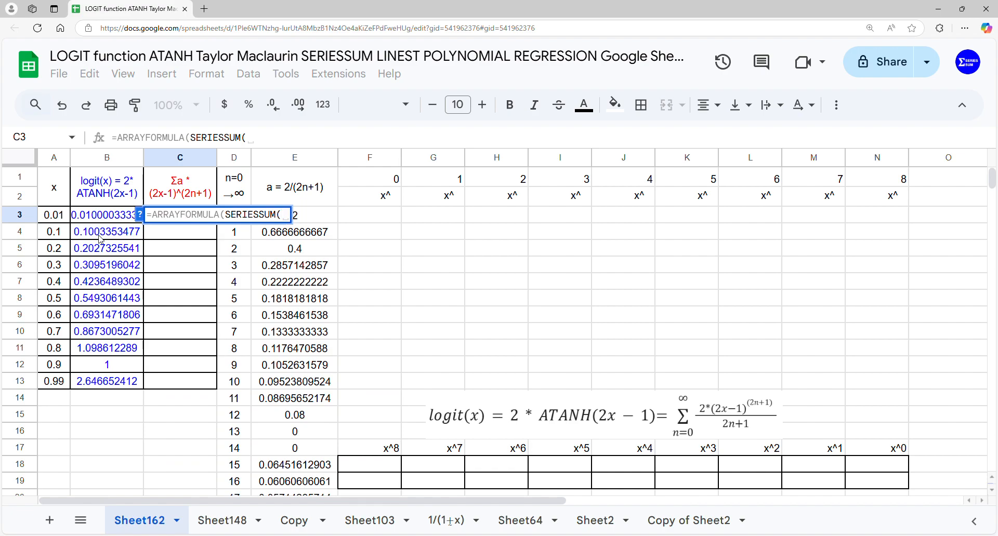
drag(47, 219, 61, 382)
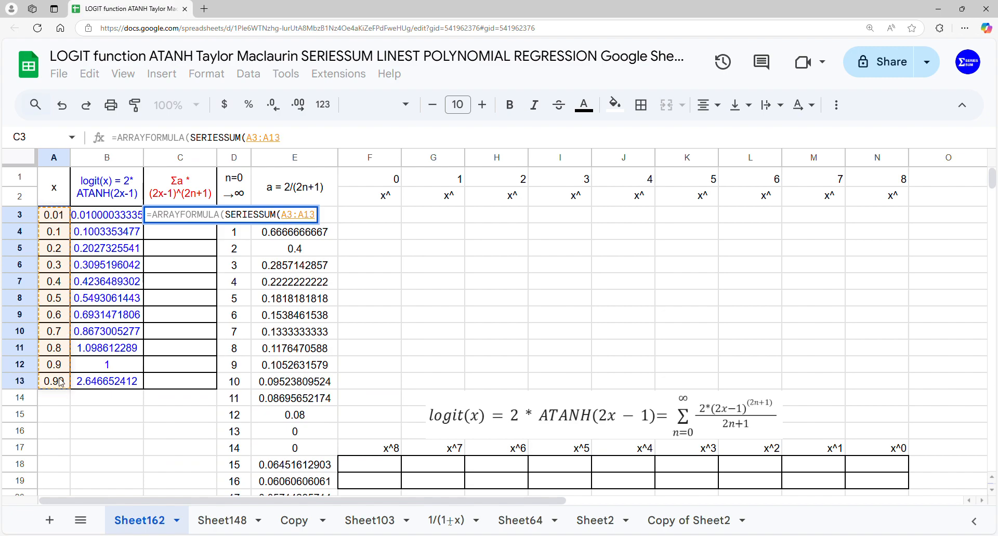
text(,)
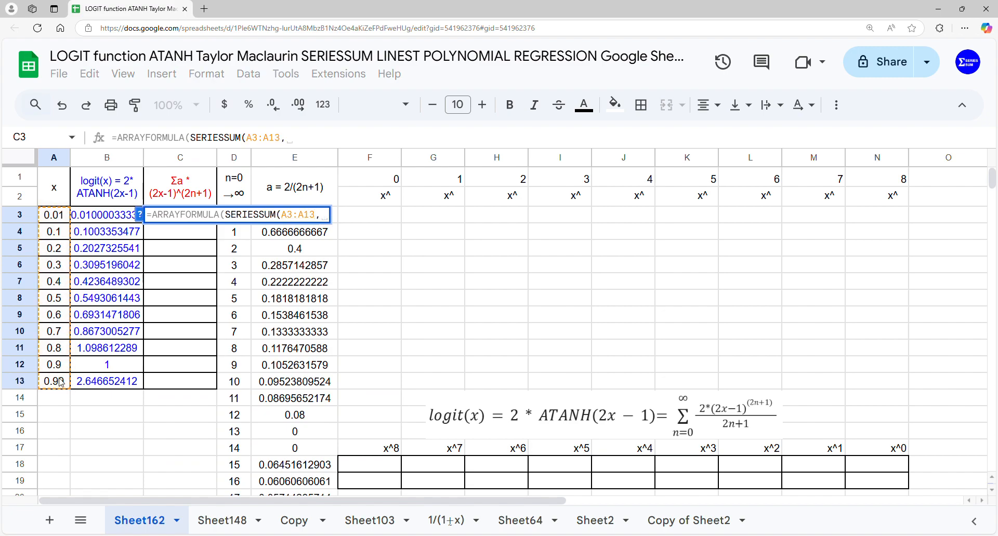
text(1,2,)
scroll(312, 420, down, 7)
scroll(312, 420, down, 15)
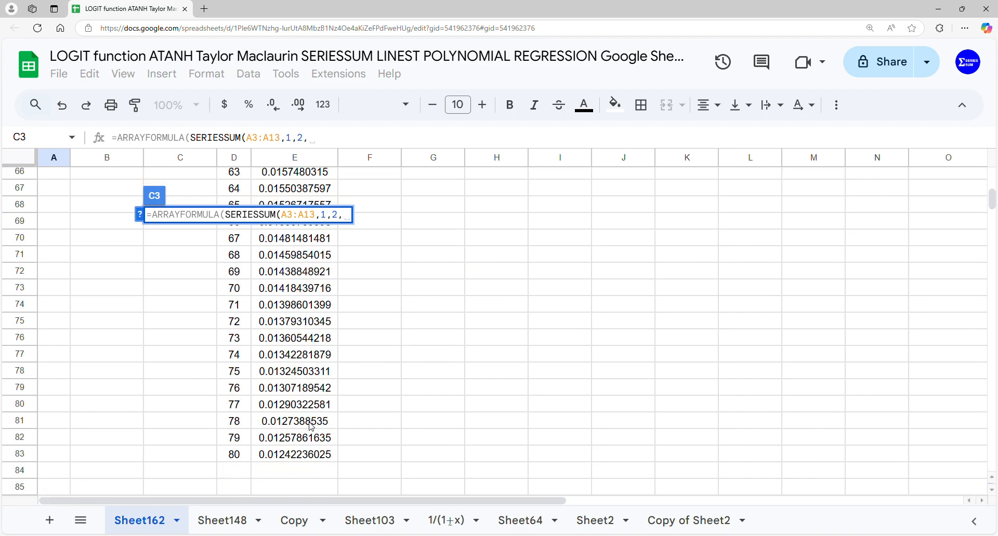
drag(309, 454, 290, 224)
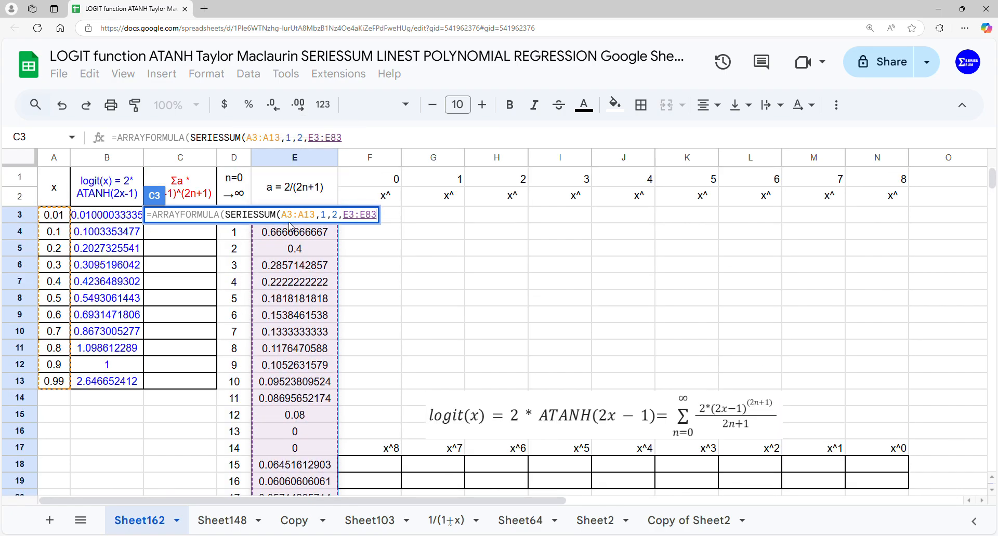
key(Return)
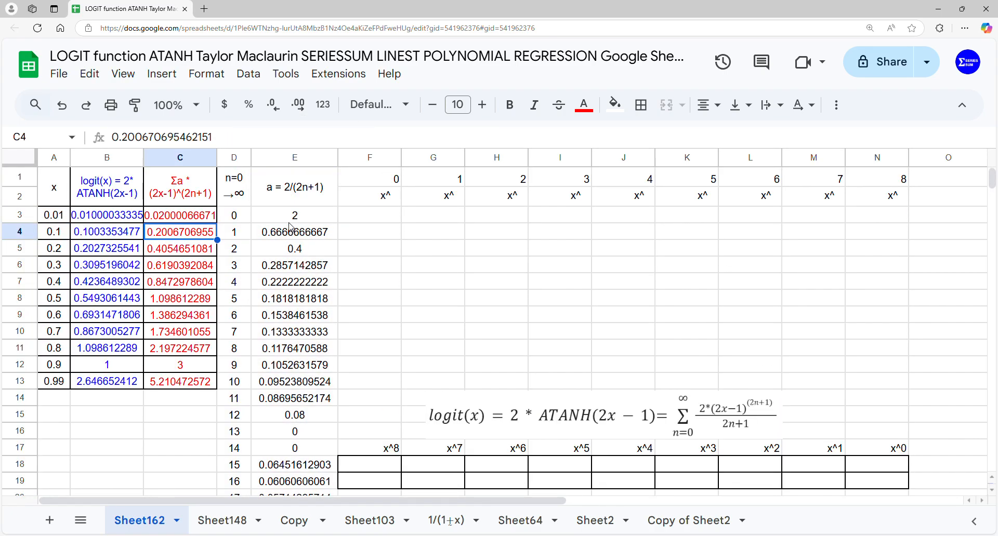
Enter an array formula in F3 that raises A3:A13 to the exponents in F1:N1
click(383, 222)
text(=ARRAYFORMULA(arr)
key(Tab)
drag(54, 215, 59, 383)
text(^)
click(384, 182)
drag(384, 182, 864, 191)
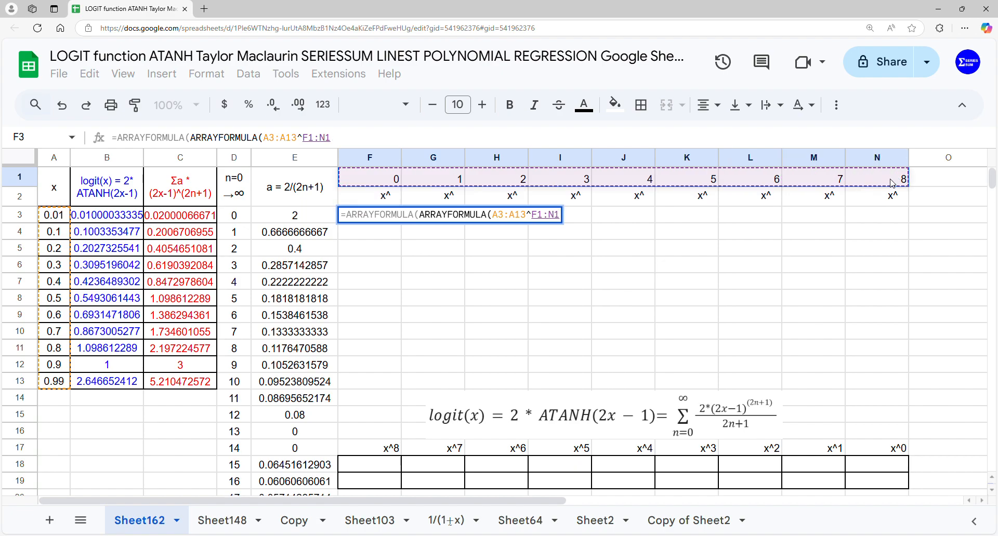
key(Return)
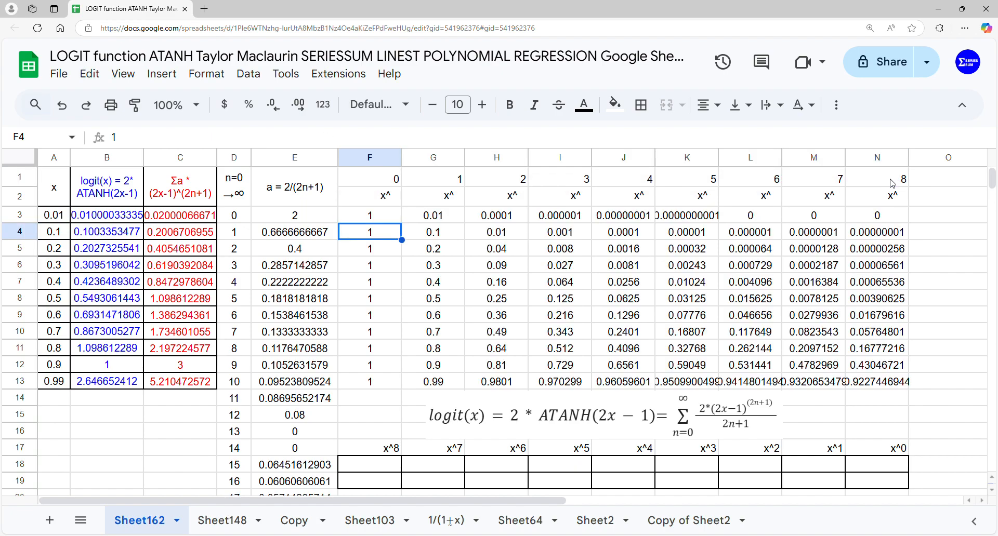
Calculate the polynomial coefficients of column B in F18 with =LINEST(B3:B13,G3:N13)
click(381, 467)
text(=line)
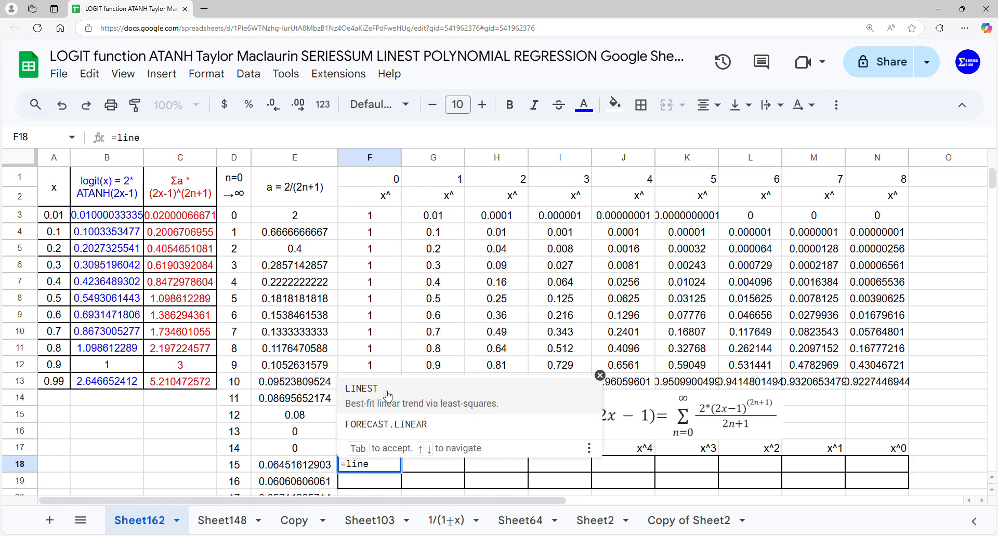
key(Tab)
drag(92, 219, 100, 389)
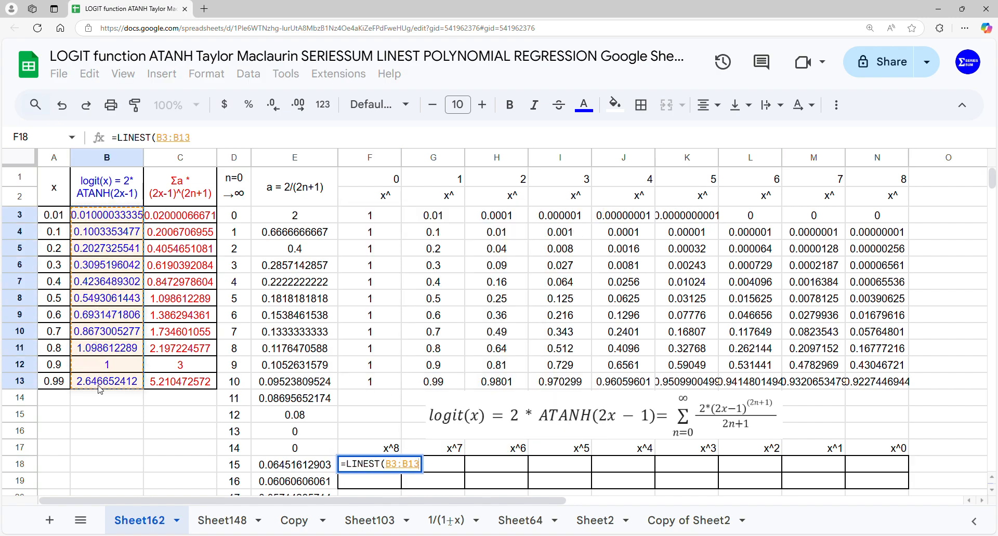
text(,)
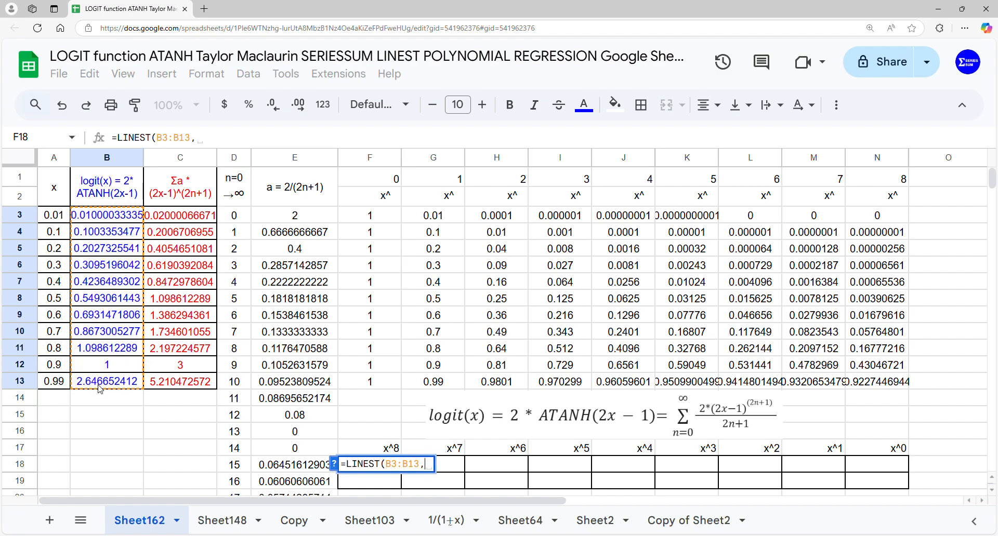
drag(447, 221, 888, 391)
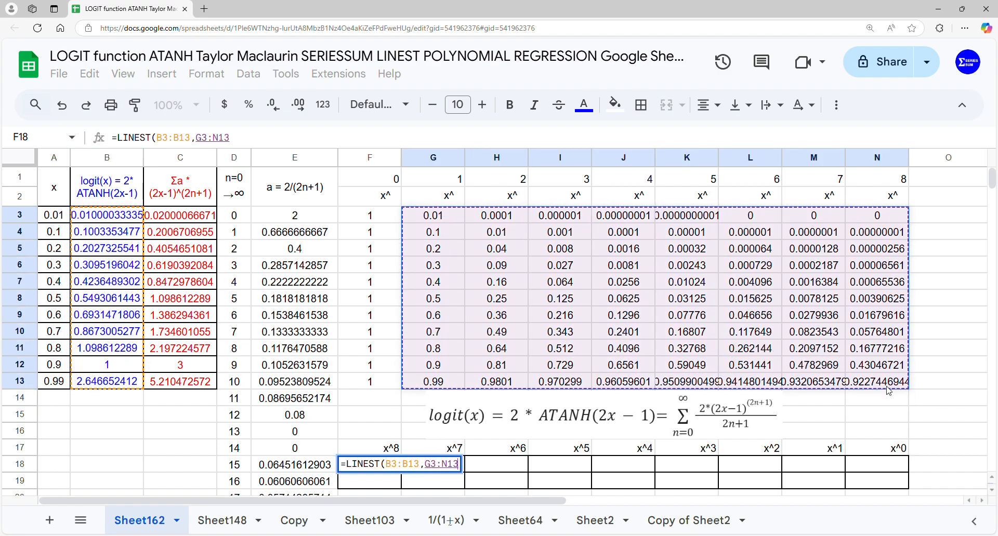
key(Return)
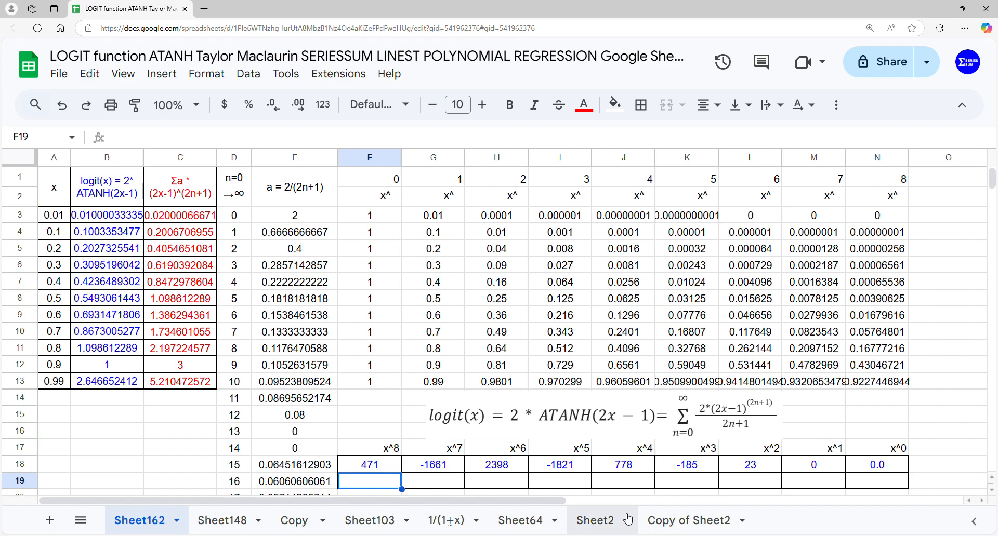
Calculate the polynomial coefficients of column C in F19 with =LINEST(C3:C13,G3:N13)
text(=li)
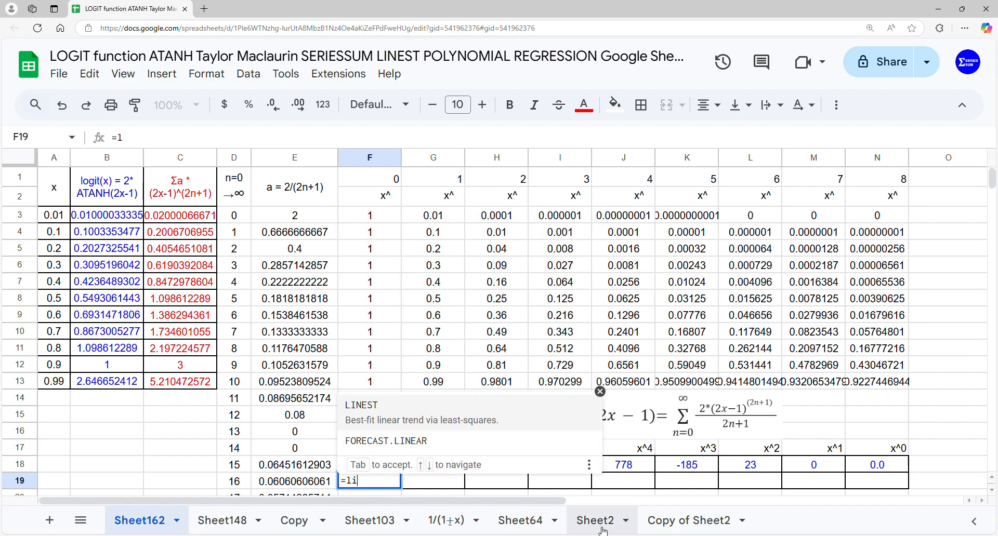
text(n)
key(Tab)
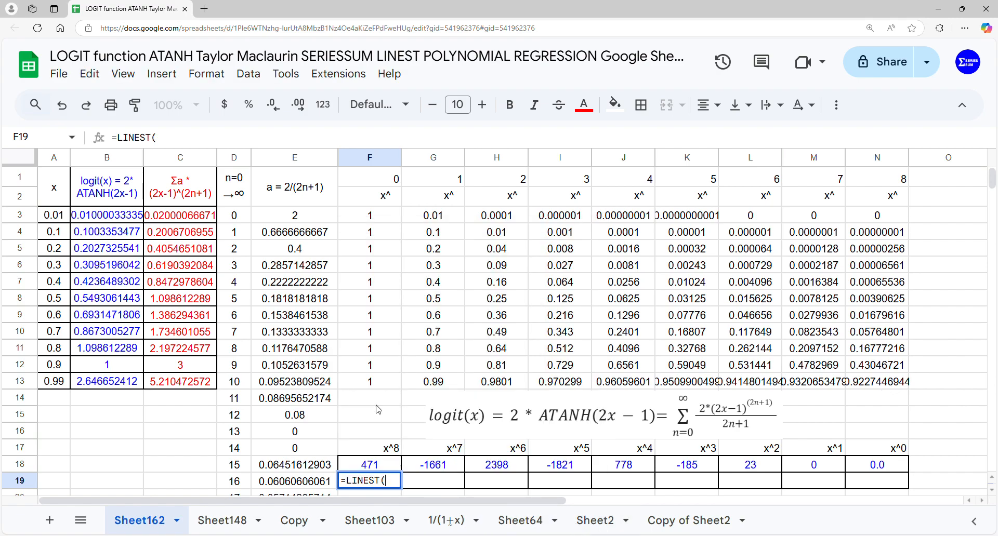
drag(199, 221, 195, 384)
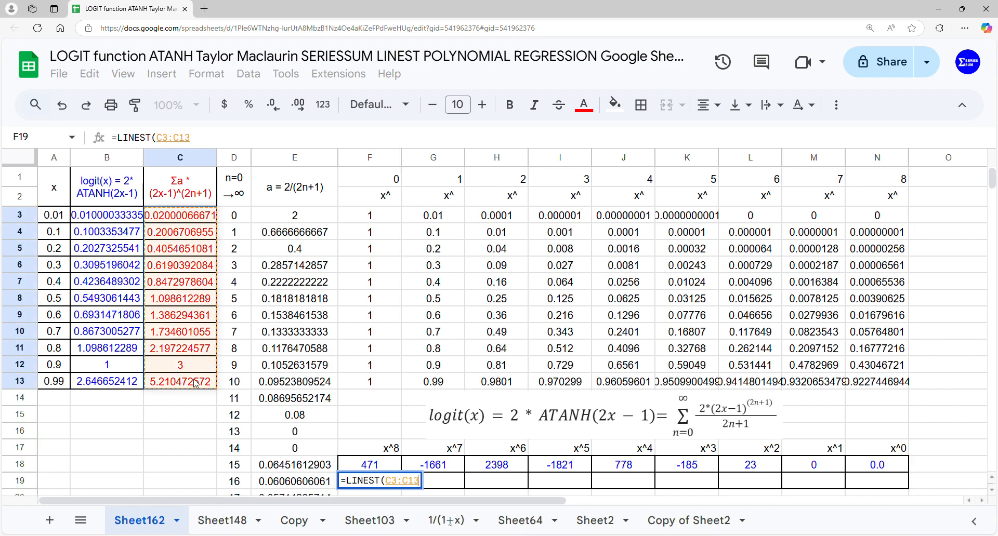
text(,)
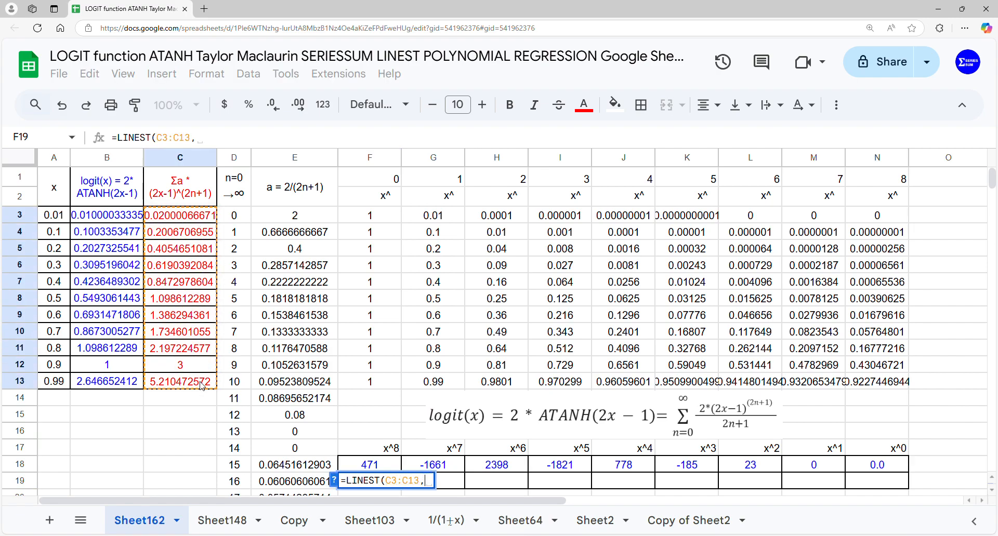
drag(427, 222, 861, 389)
key(Return)
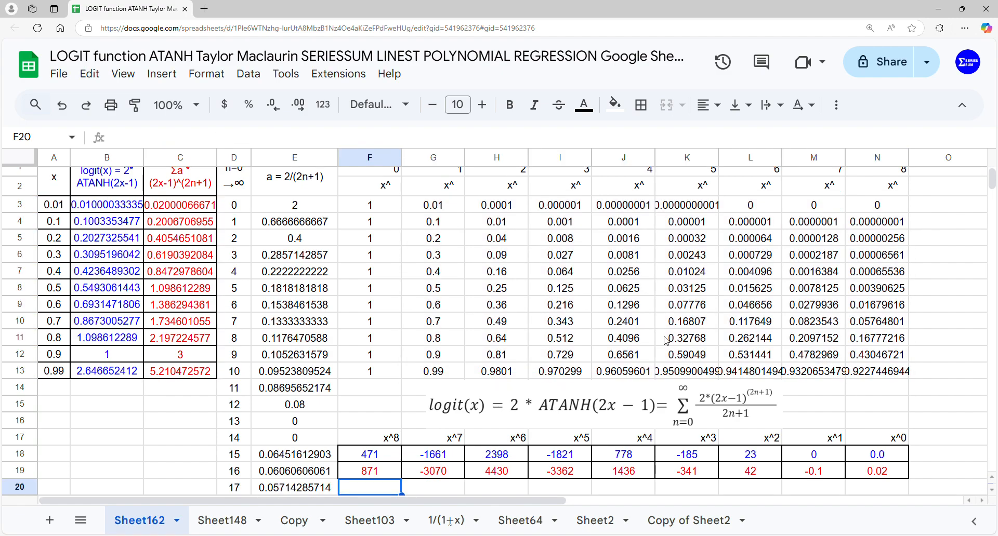
Insert a chart based on the range A1:C13
scroll(667, 340, up, 1)
drag(54, 187, 180, 383)
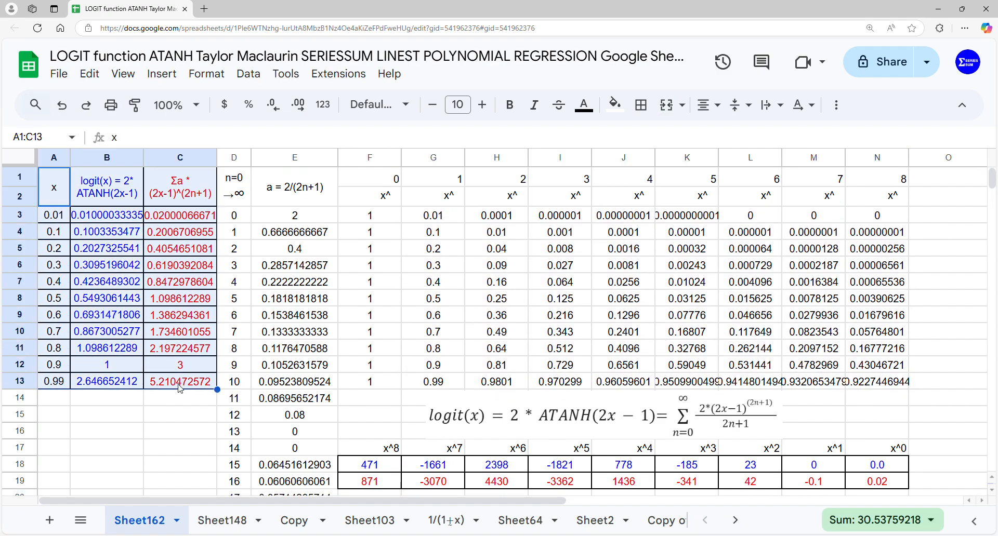
click(176, 77)
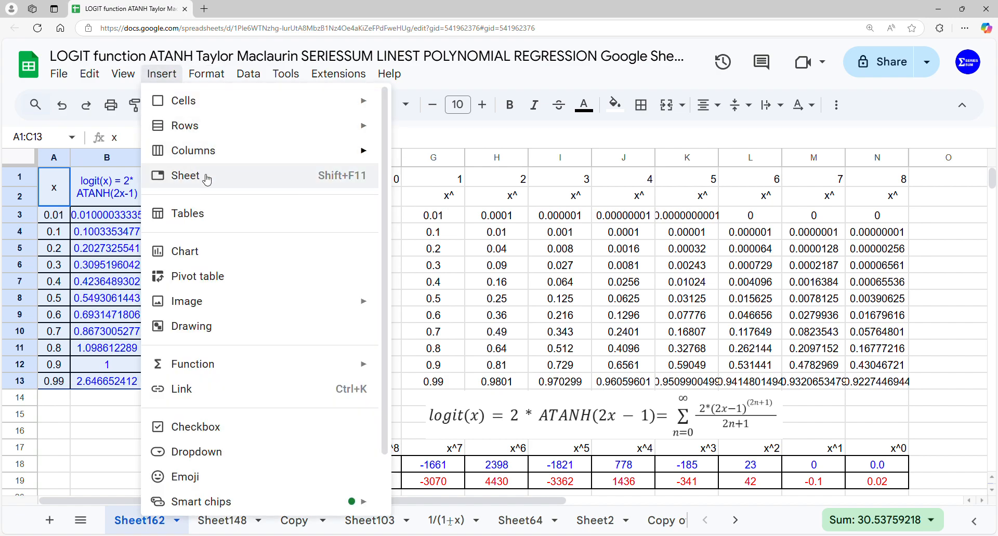
click(198, 257)
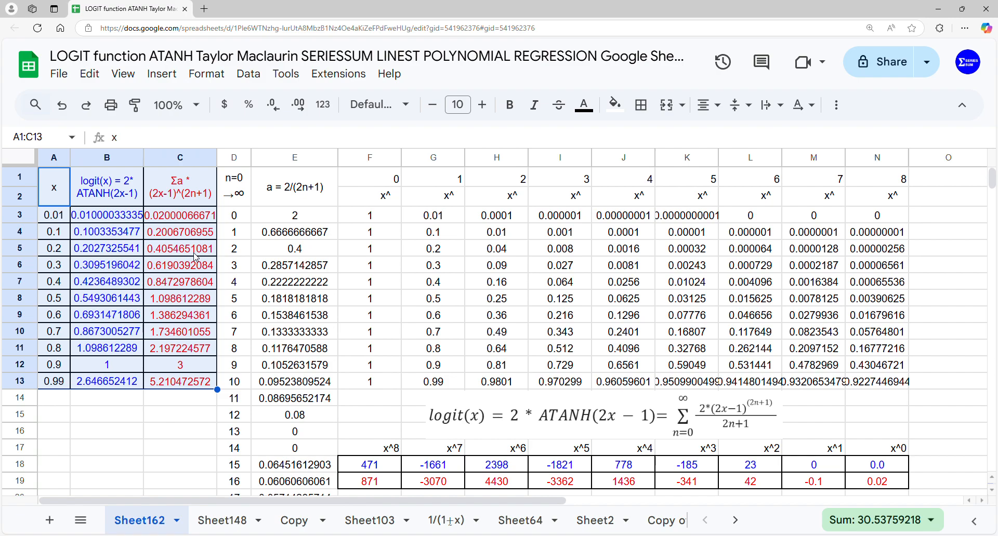
Change the chart type to a scatter chart and use column A as labels for the x-axis
click(897, 223)
scroll(844, 338, down, 10)
click(778, 421)
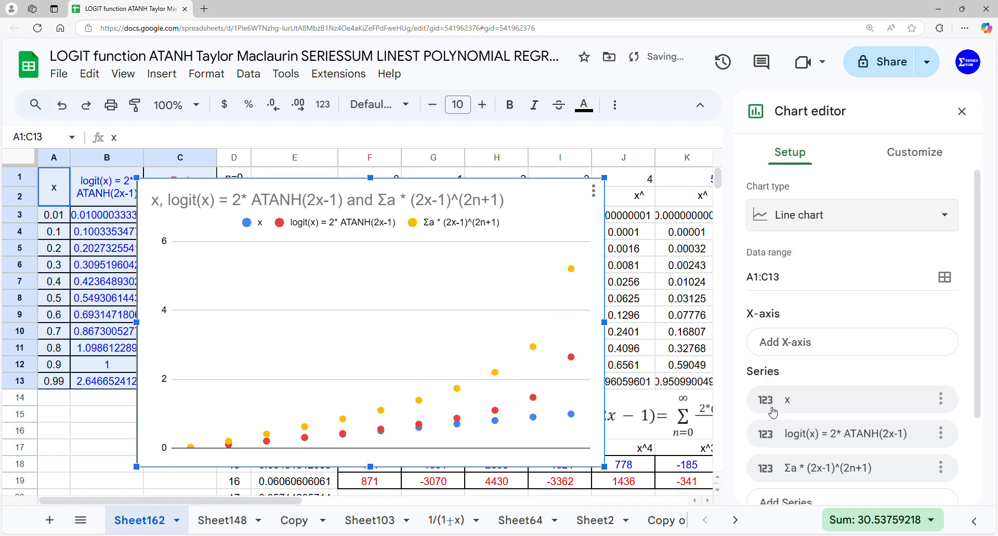
scroll(772, 438, down, 4)
click(754, 479)
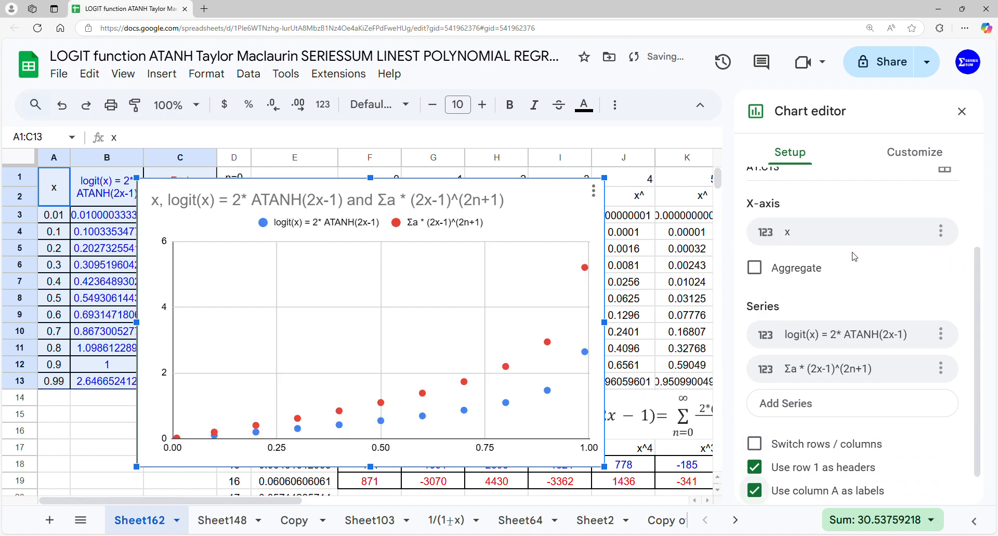
Add a polynomial trendline to all series of the scatter chart
click(915, 152)
click(805, 271)
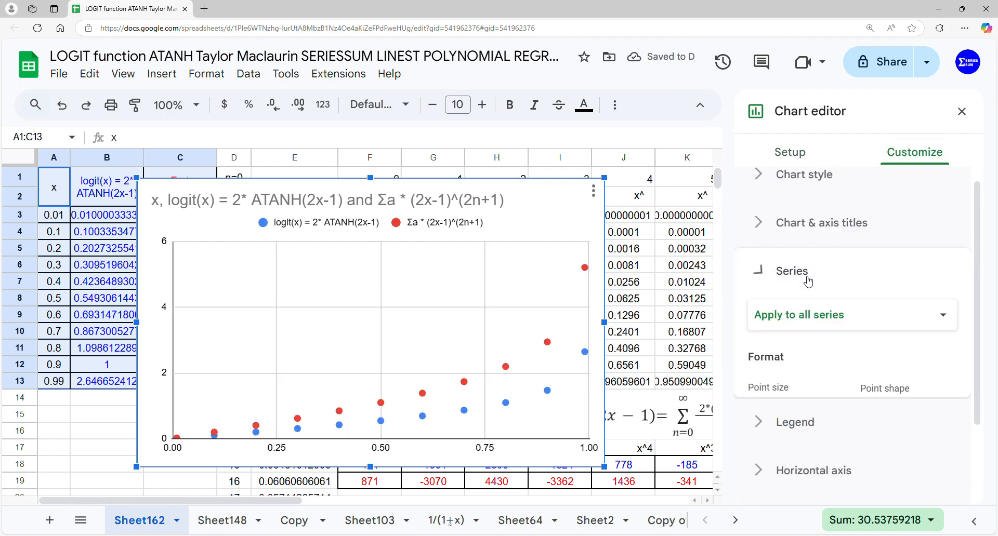
scroll(793, 424, down, 5)
click(755, 322)
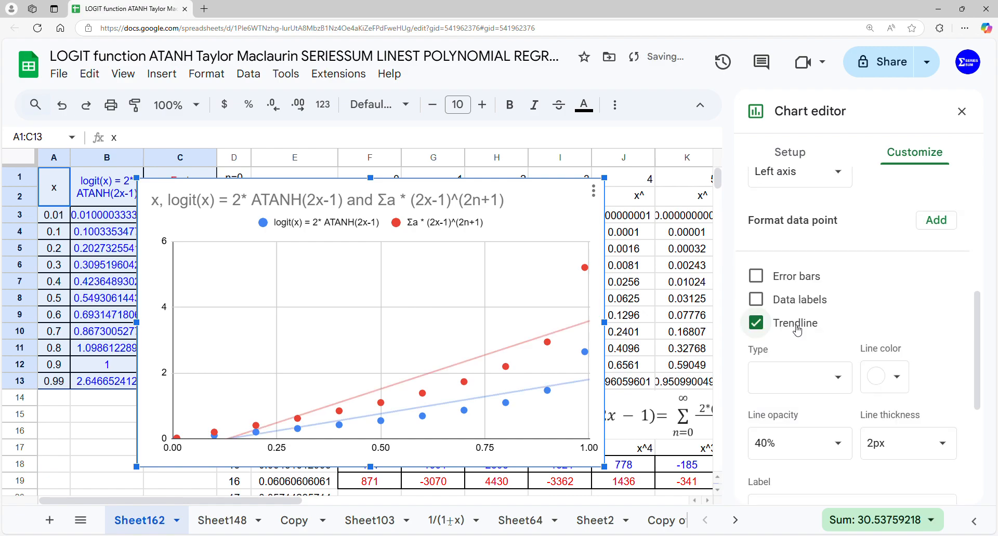
scroll(821, 301, down, 2)
click(823, 291)
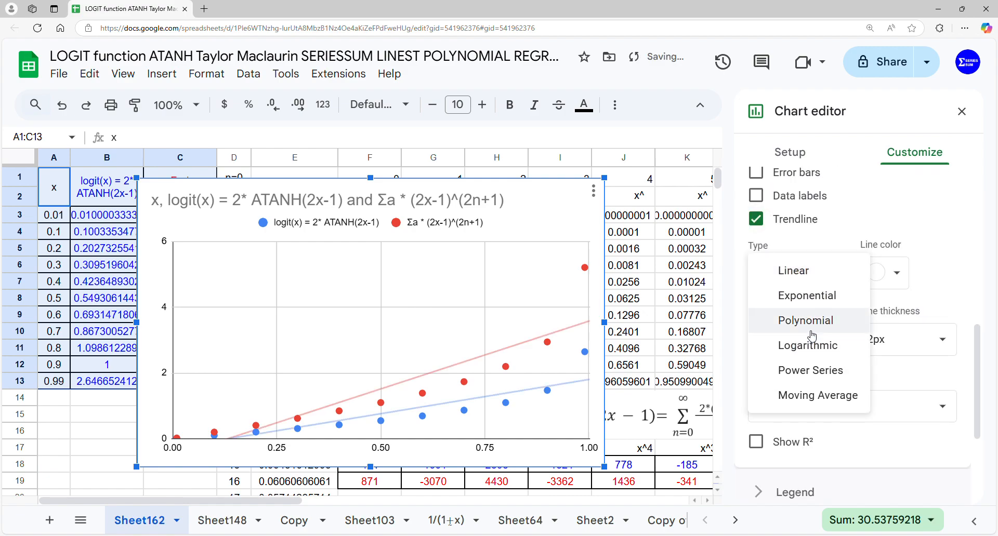
click(811, 322)
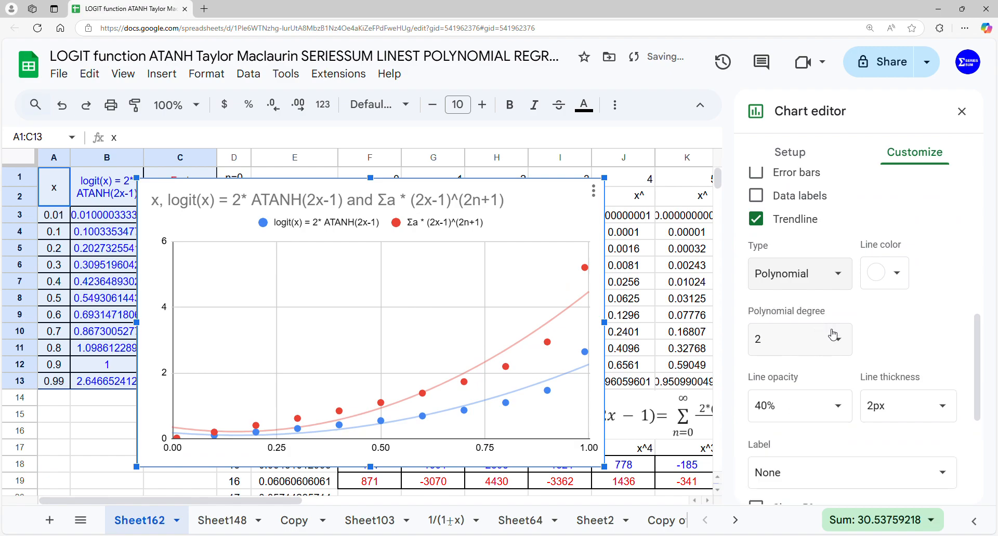
Label the trendlines with their equations (Use Equation) and set the polynomial degree to 8
scroll(829, 329, down, 2)
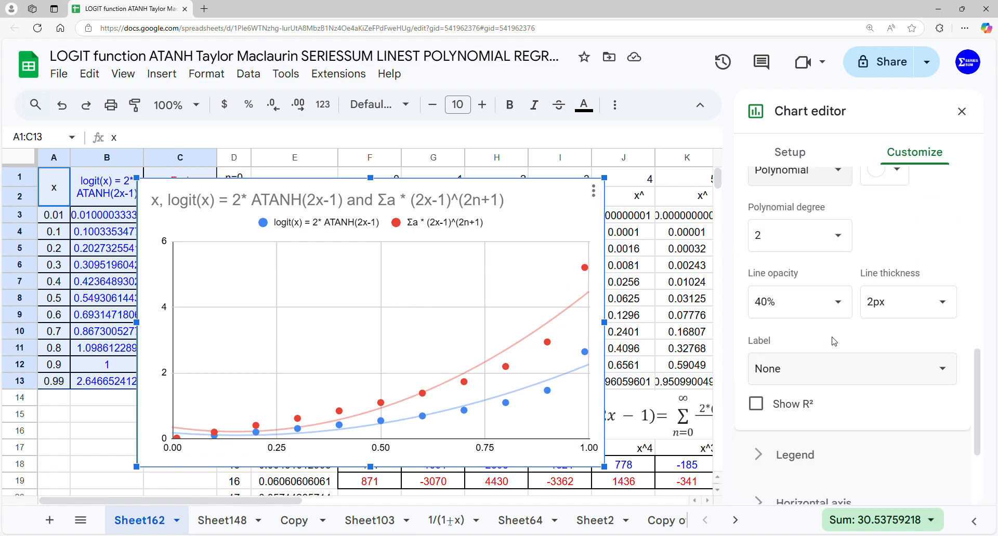
click(775, 369)
click(819, 415)
click(837, 238)
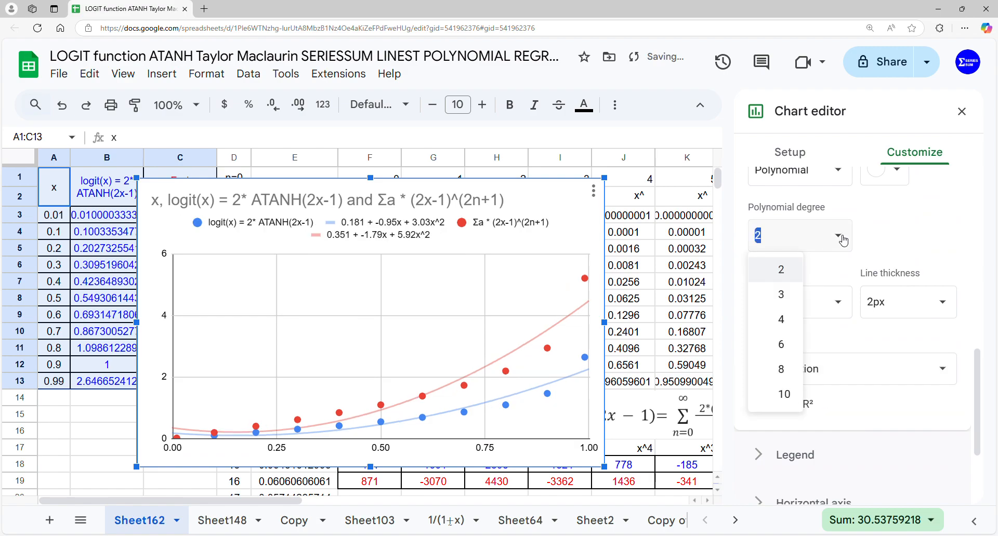
click(780, 344)
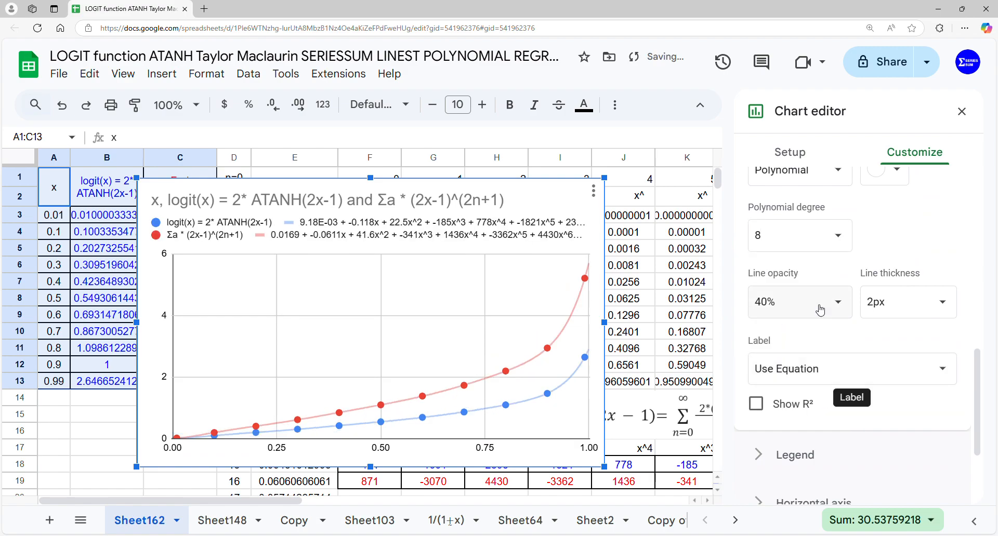
Set the chart's legend position to Bottom and close the chart editor
click(834, 457)
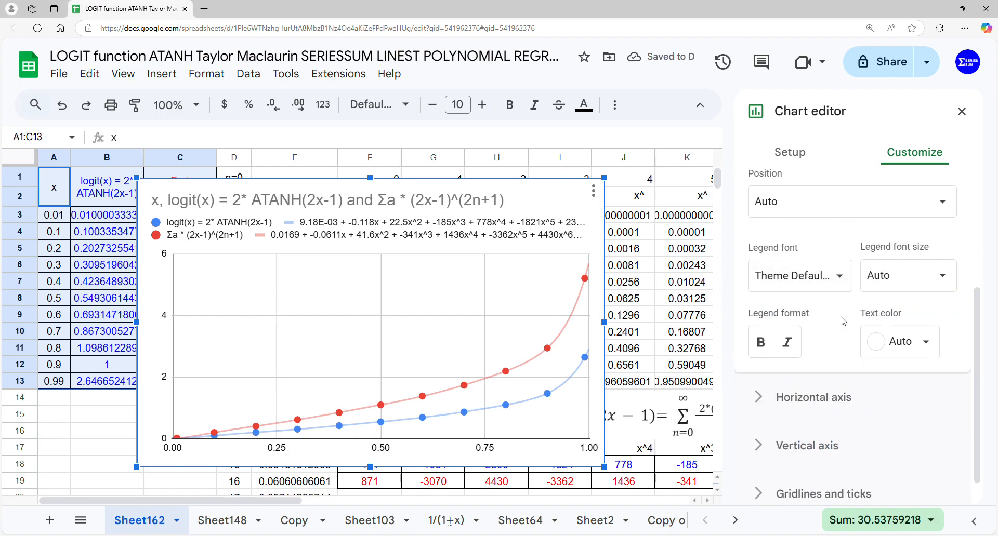
click(829, 215)
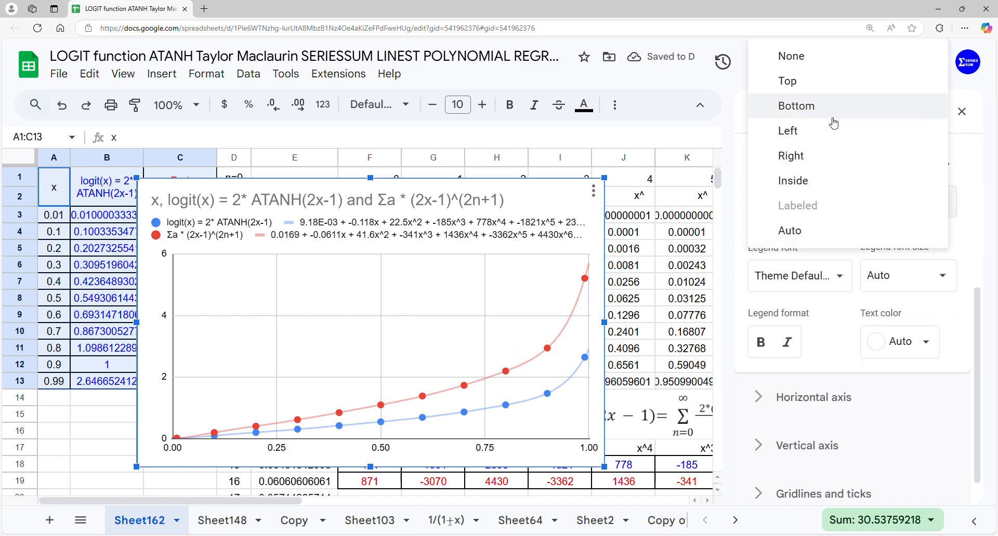
click(835, 115)
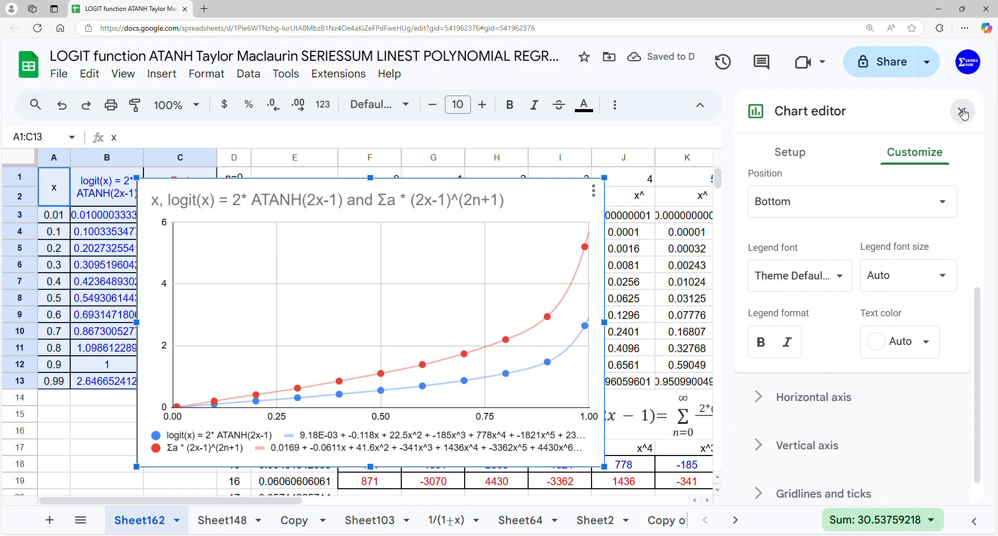
click(961, 112)
Delete the chart's title text and close the chart editor
double_click(435, 196)
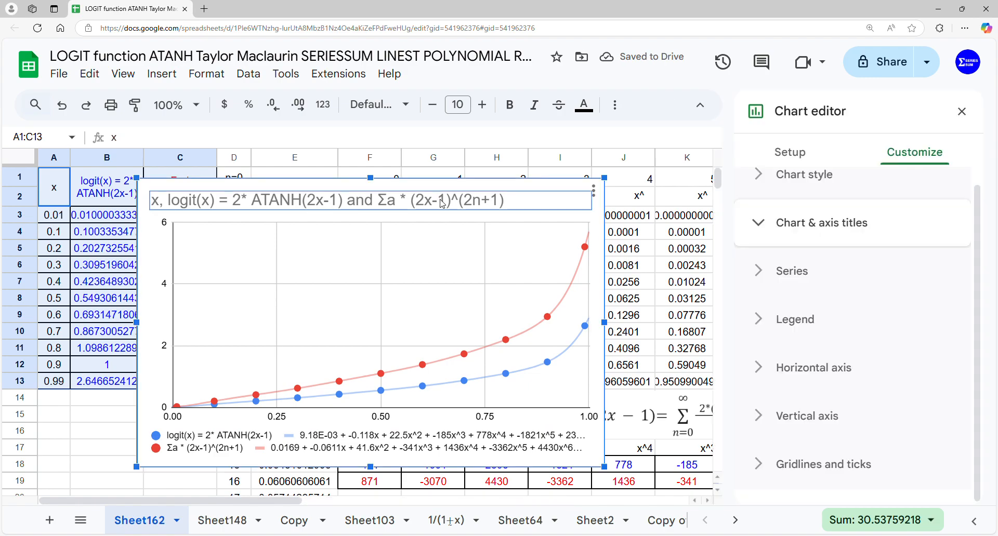
double_click(445, 203)
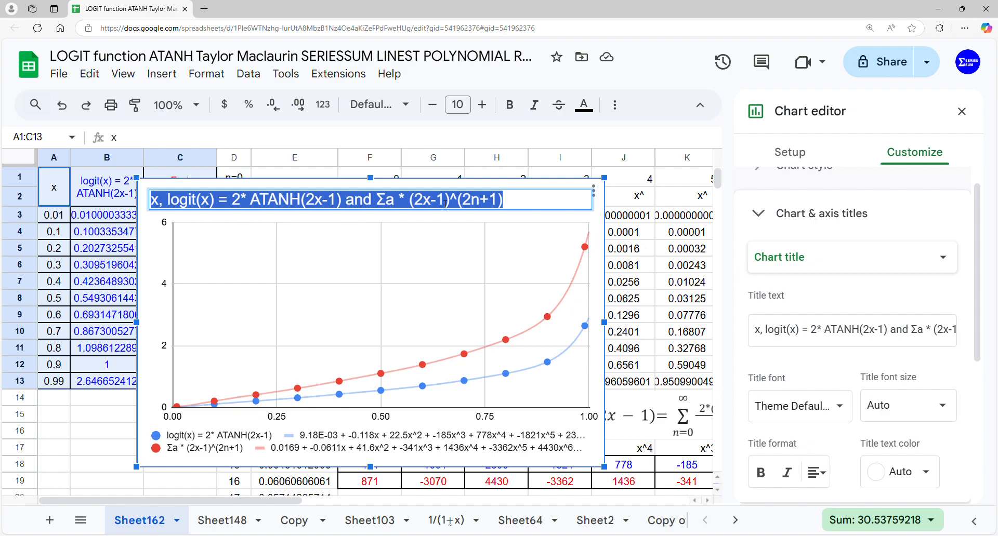
key(BackSpace)
click(307, 320)
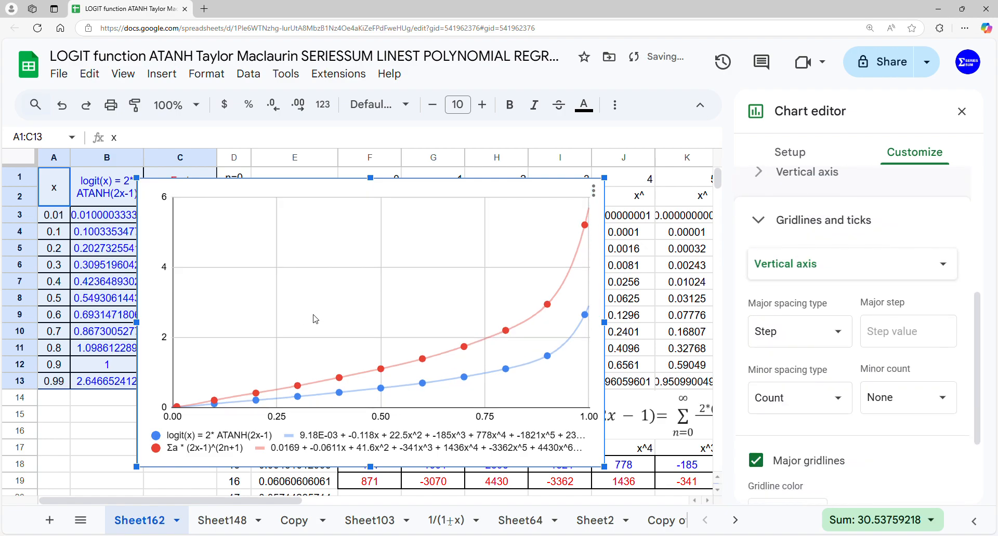
click(961, 111)
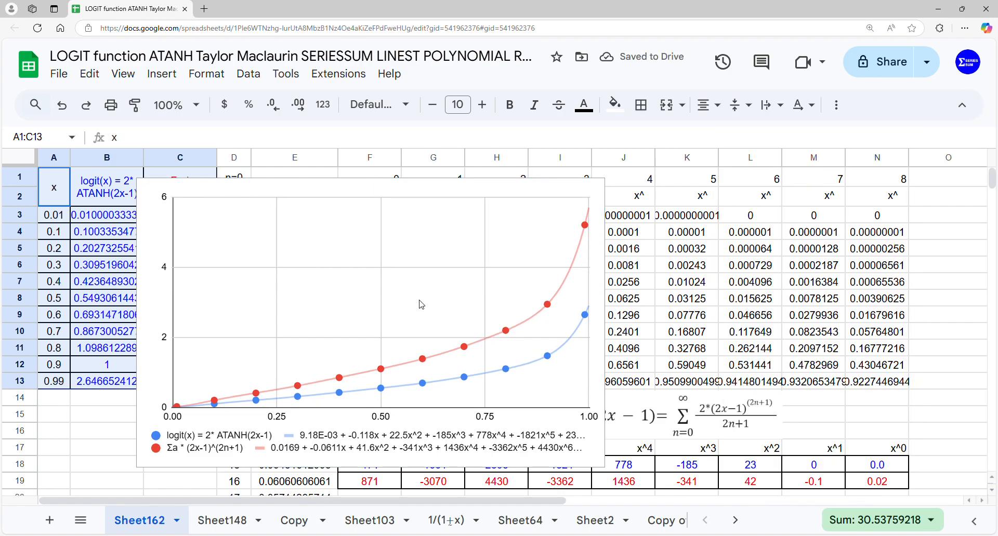
Make the chart shorter and wider, and place it above the coefficient table, spanning columns F into O down to row 16
drag(435, 302, 595, 292)
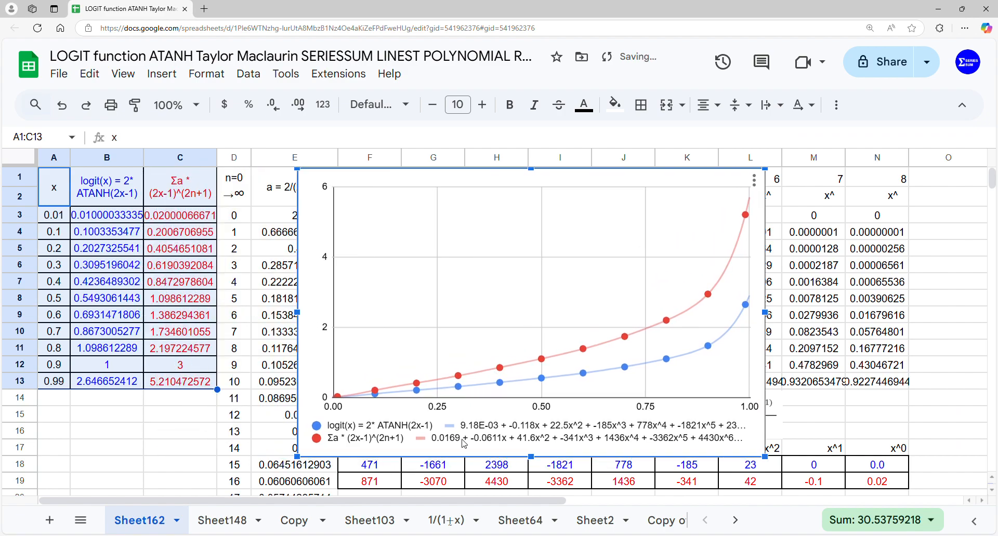
drag(531, 457, 531, 435)
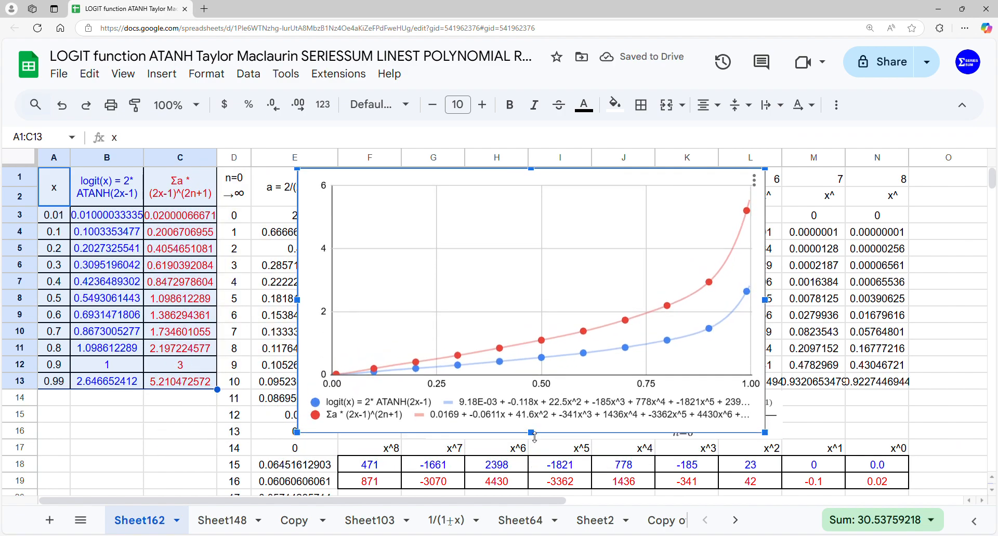
drag(533, 326, 487, 326)
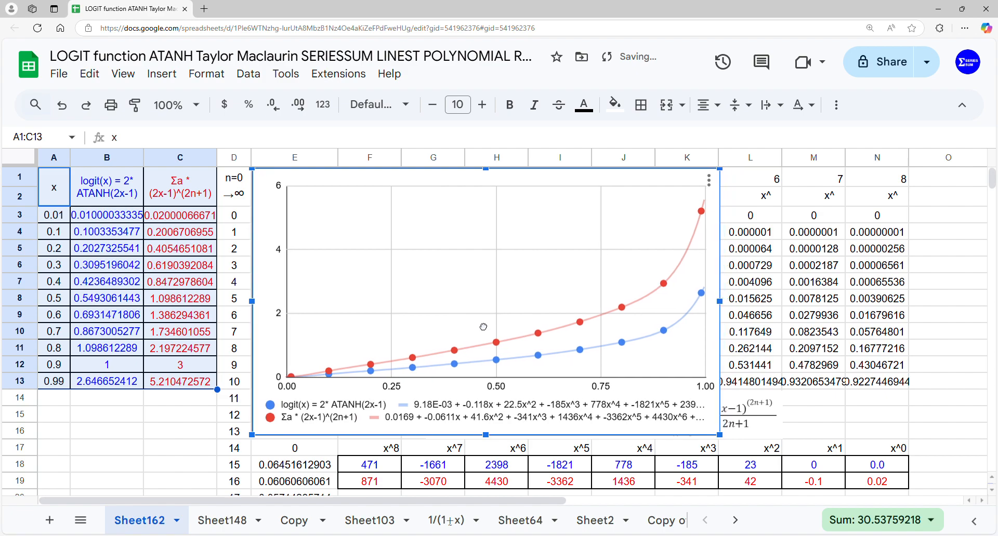
drag(726, 307, 843, 329)
drag(694, 307, 763, 311)
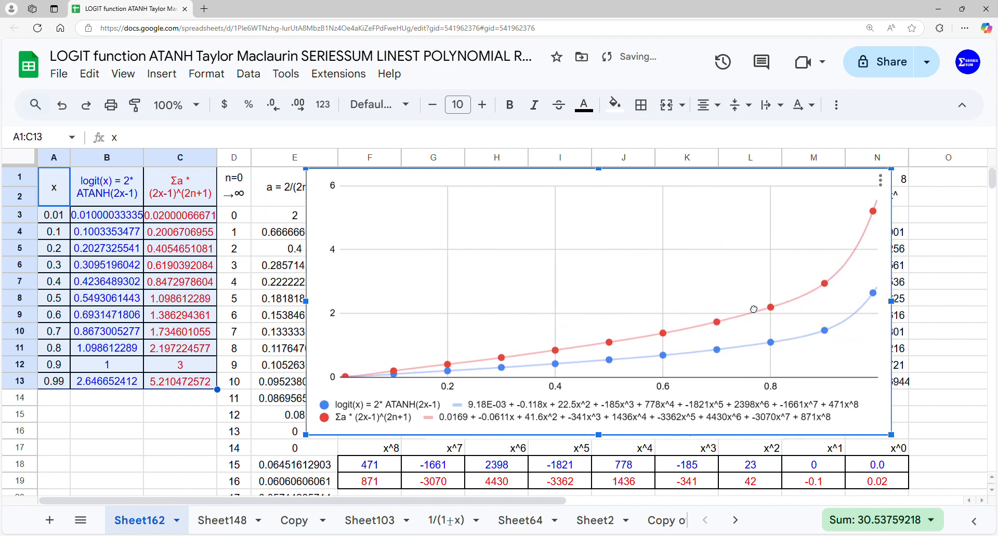
mouse_move(899, 302)
mouse_down()
mouse_move(920, 302)
mouse_move(909, 301)
mouse_up()
drag(751, 297, 803, 299)
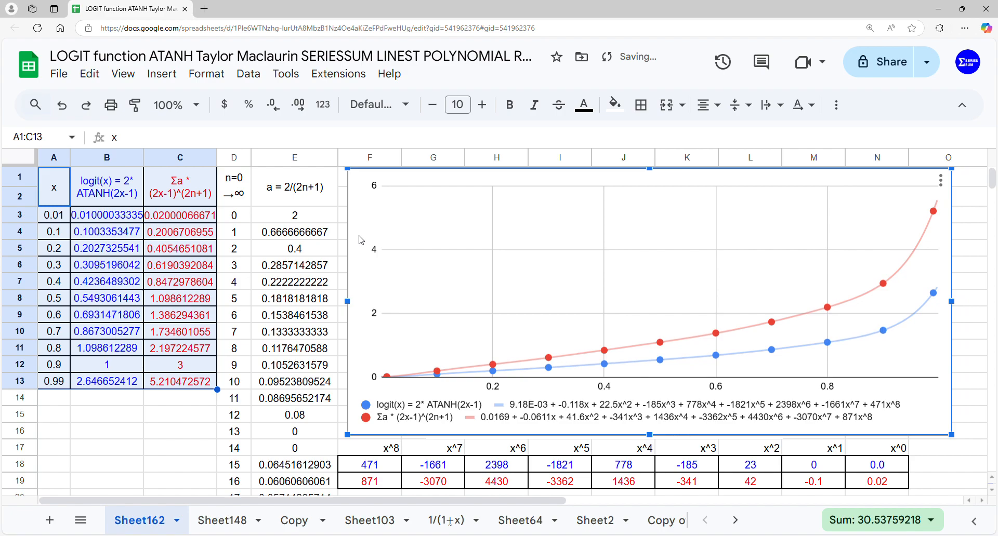
Double the x argument of the series formula in C3, making it =ARRAYFORMULA(SERIESSUM(2*A3:A13,1,2,E3:E83))
click(311, 221)
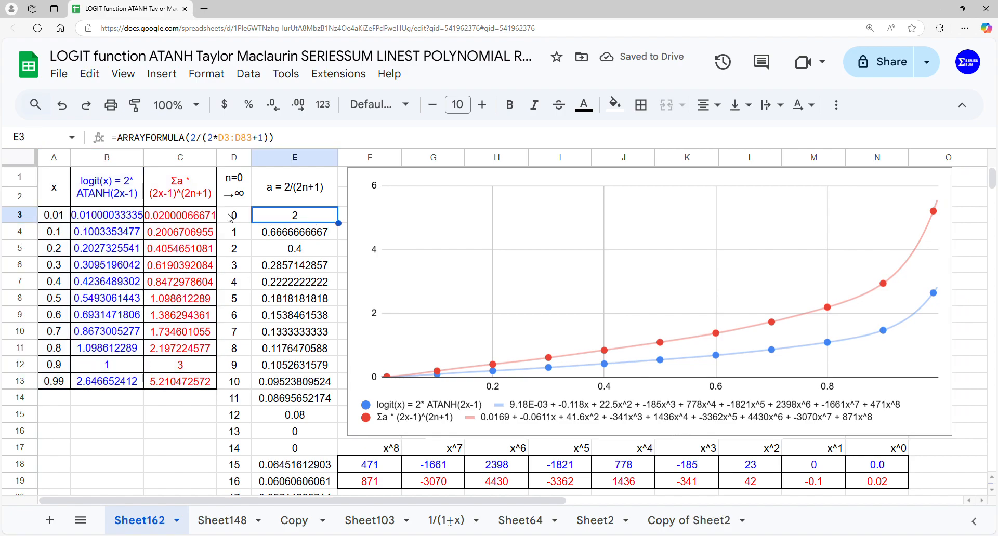
click(179, 218)
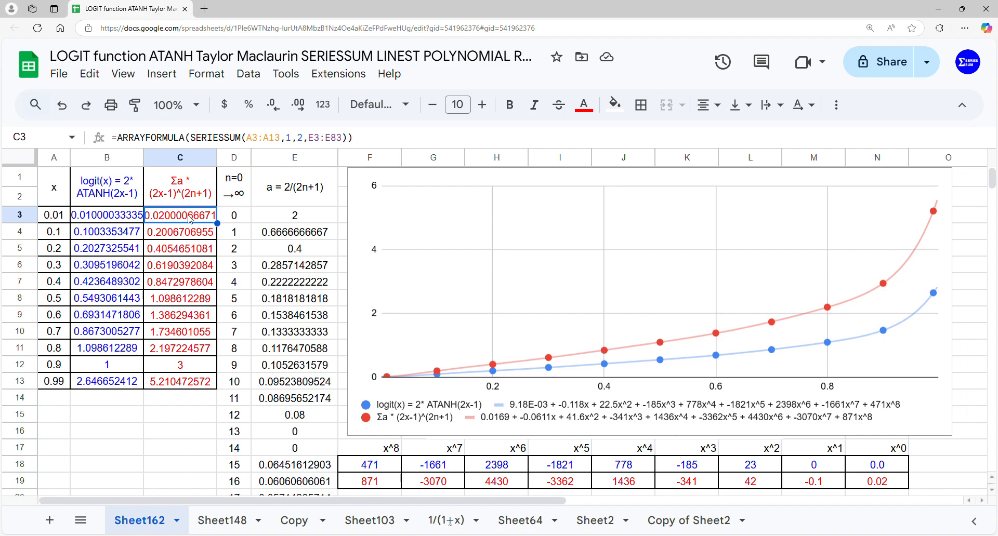
click(261, 145)
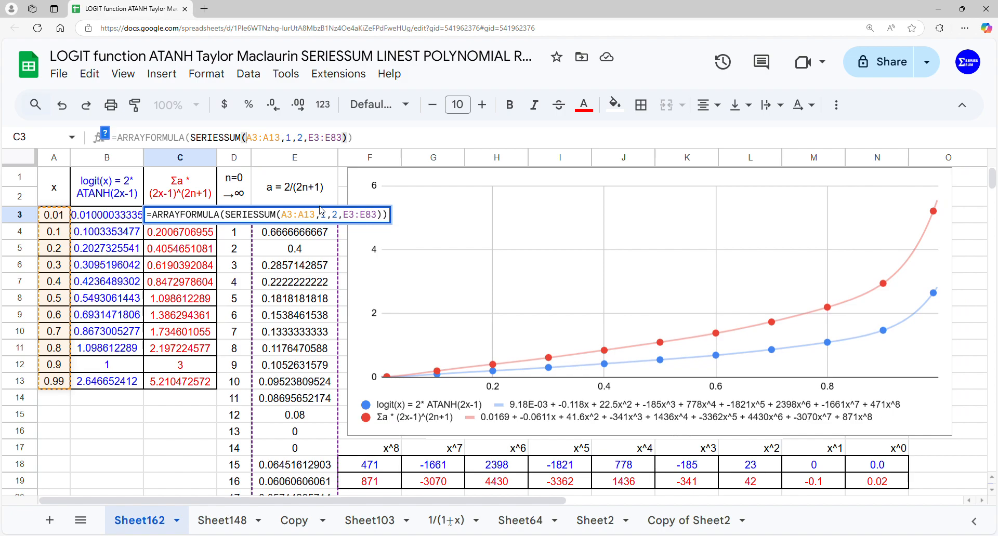
text(2*)
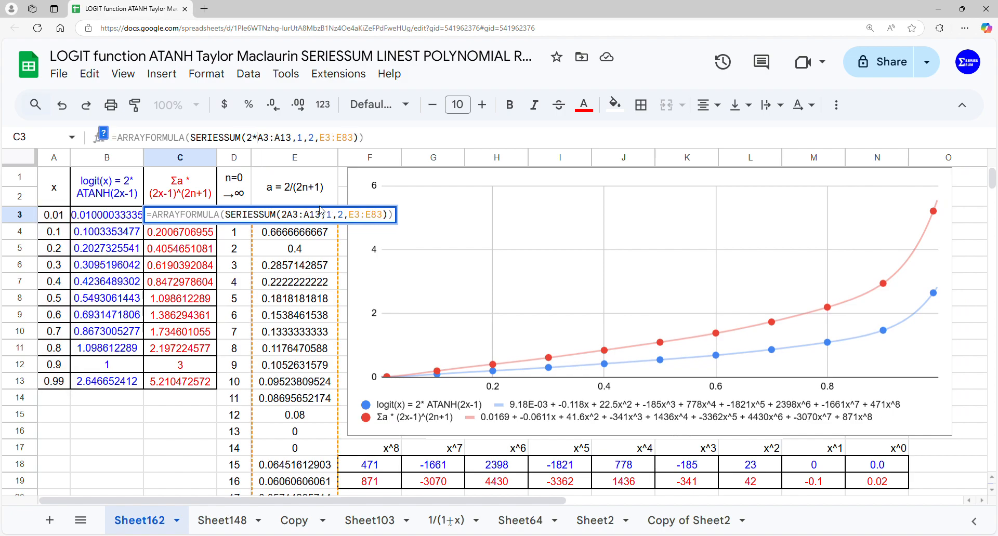
key(Return)
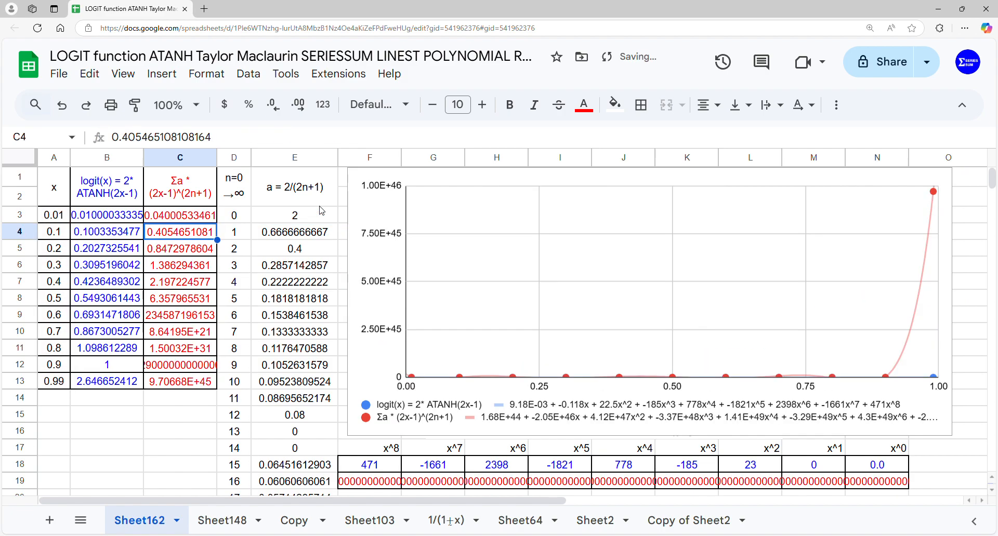
Subtract 1 from the x argument in C3, making the formula =ARRAYFORMULA(SERIESSUM(2*A3:A13-1,1,2,E3:E83))
key(Up)
key(Return)
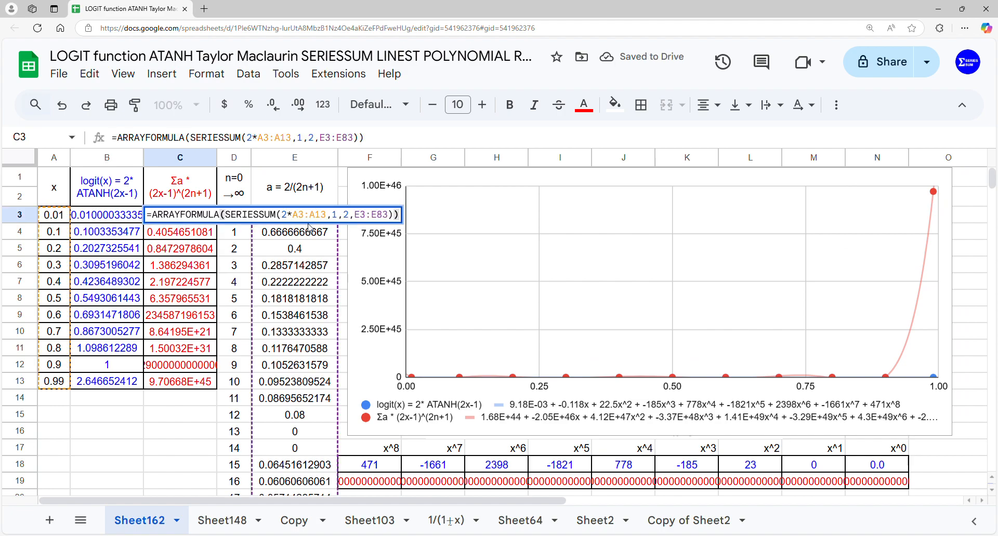
click(332, 217)
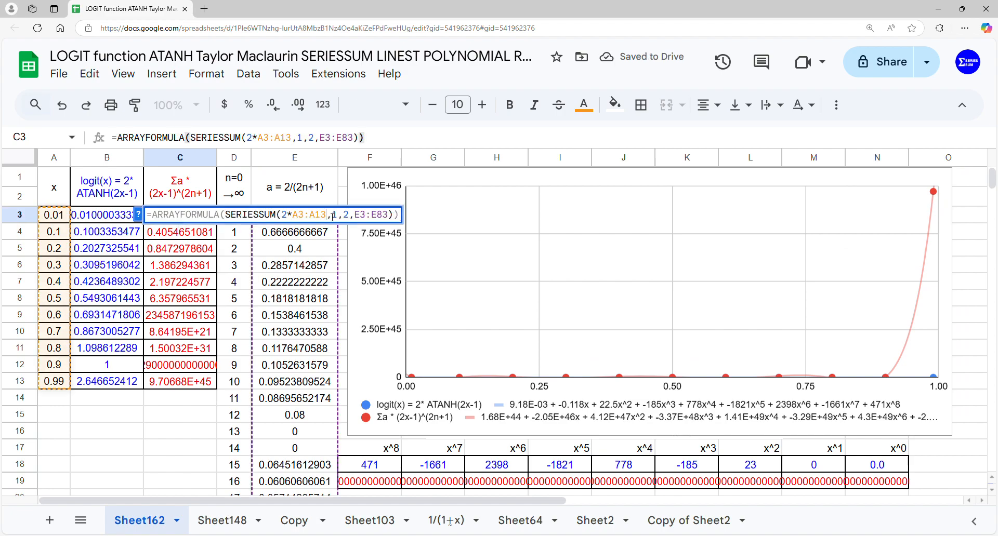
text(-1)
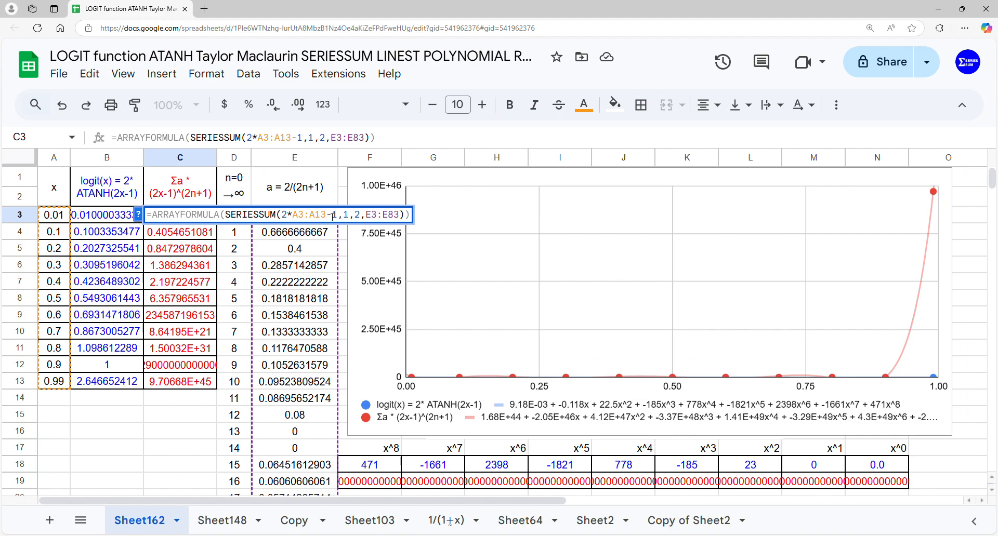
key(Return)
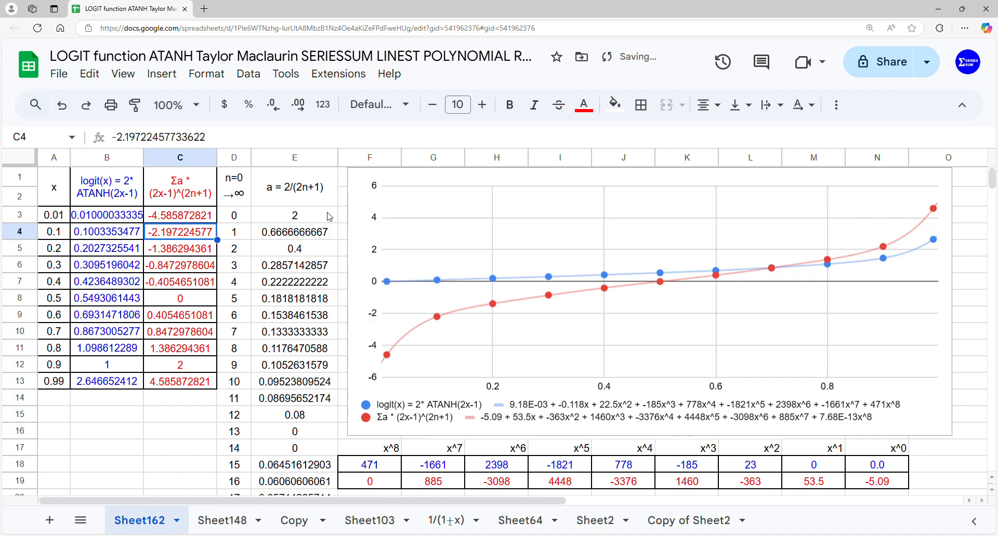
Subtract 1 from the ATANH argument in B3, making the formula =ARRAYFORMULA(ATANH(A3:A13-1))
click(95, 217)
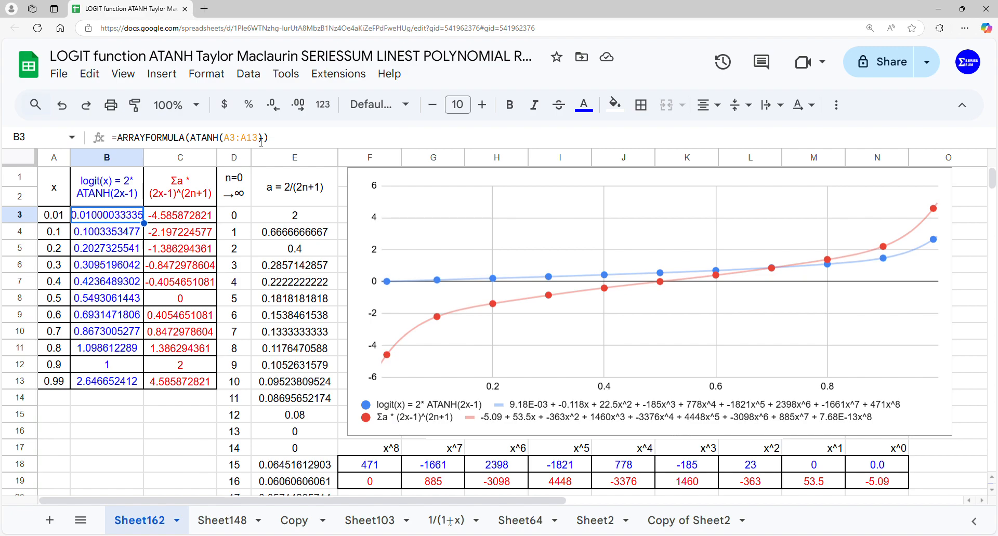
click(261, 140)
text(-1)
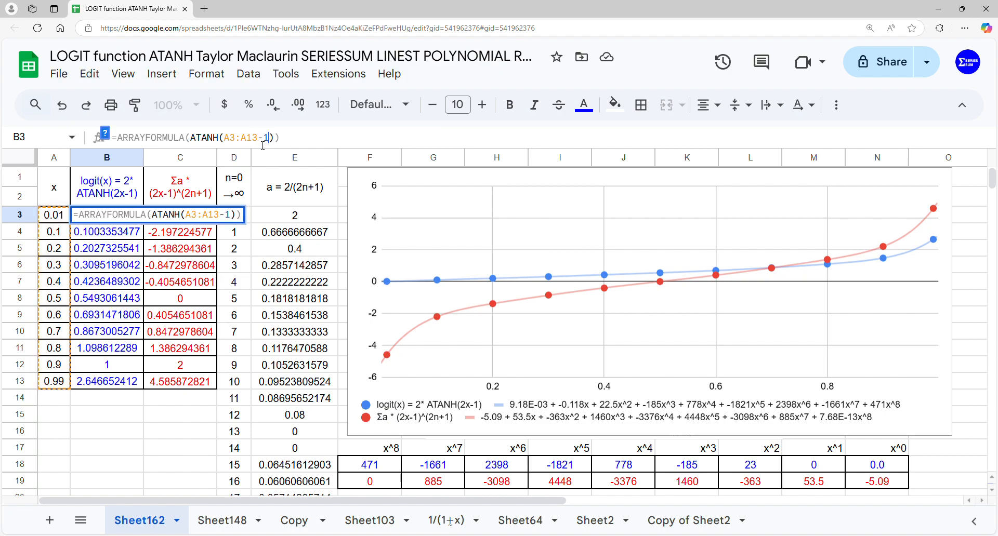
key(Return)
Multiply the ATANH result in B3 by 2, making the formula =ARRAYFORMULA(2*ATANH(A3:A13-1))
click(123, 218)
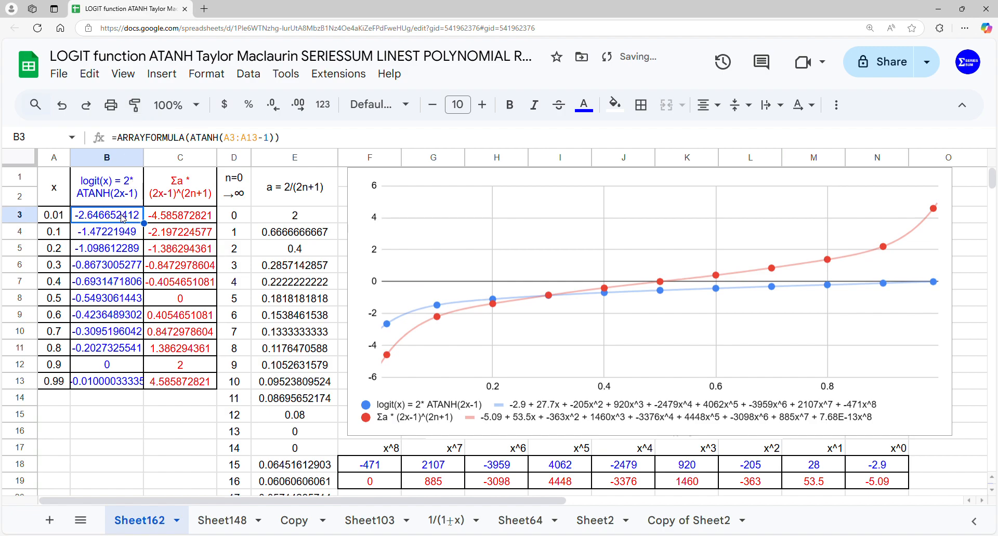
click(192, 138)
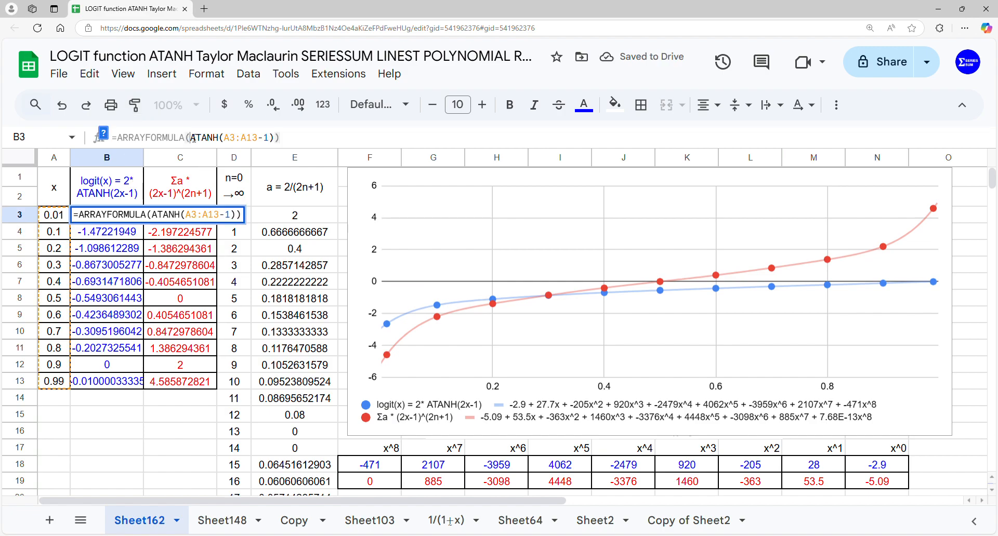
text(2*)
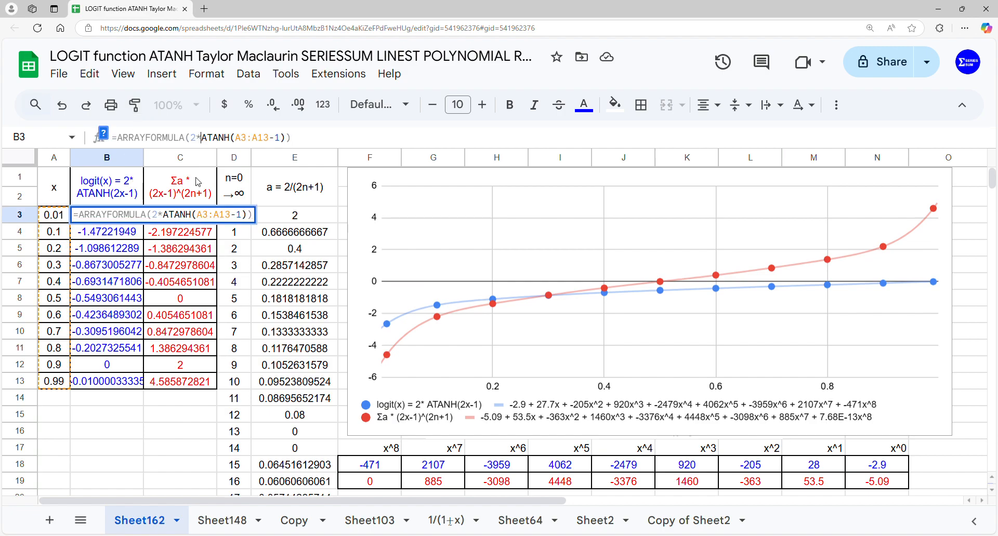
key(Return)
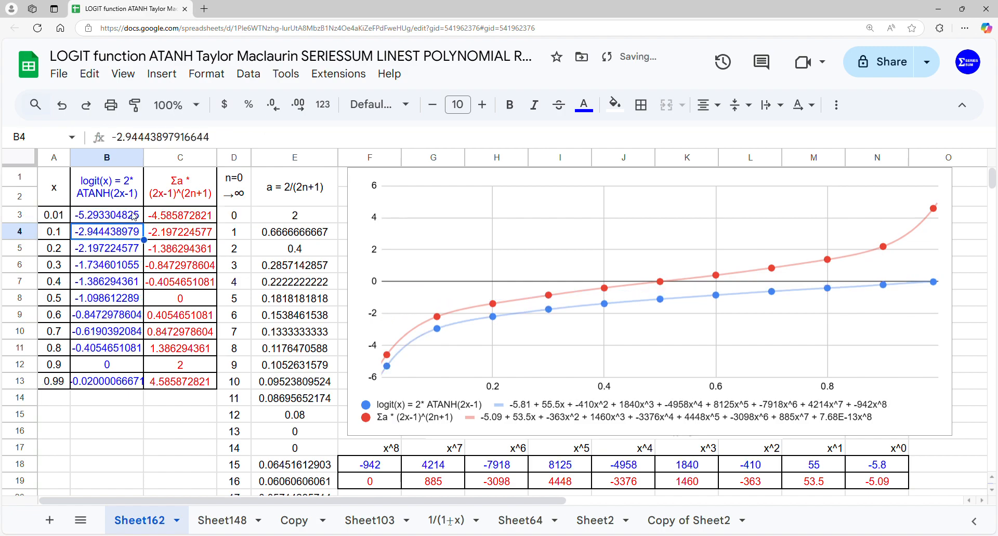
key(Up)
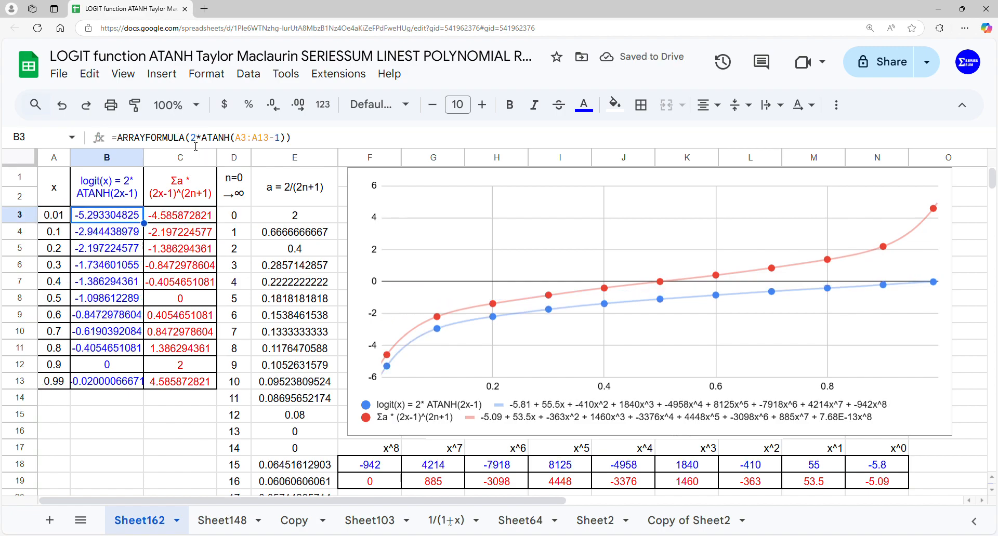
Double the x argument inside ATANH in B3, making the formula =ARRAYFORMULA(2*ATANH(2*A3:A13-1))
click(234, 139)
text(2)
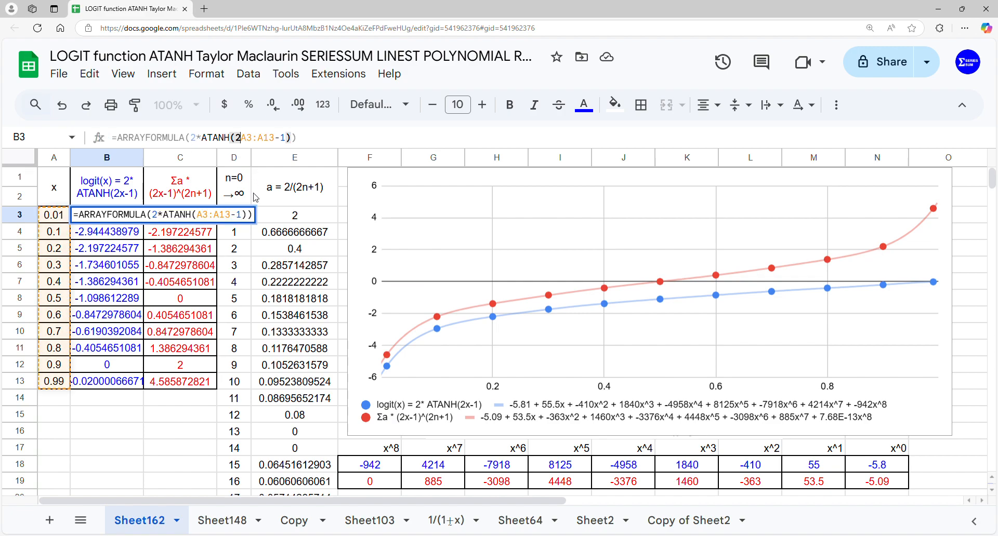
text(*)
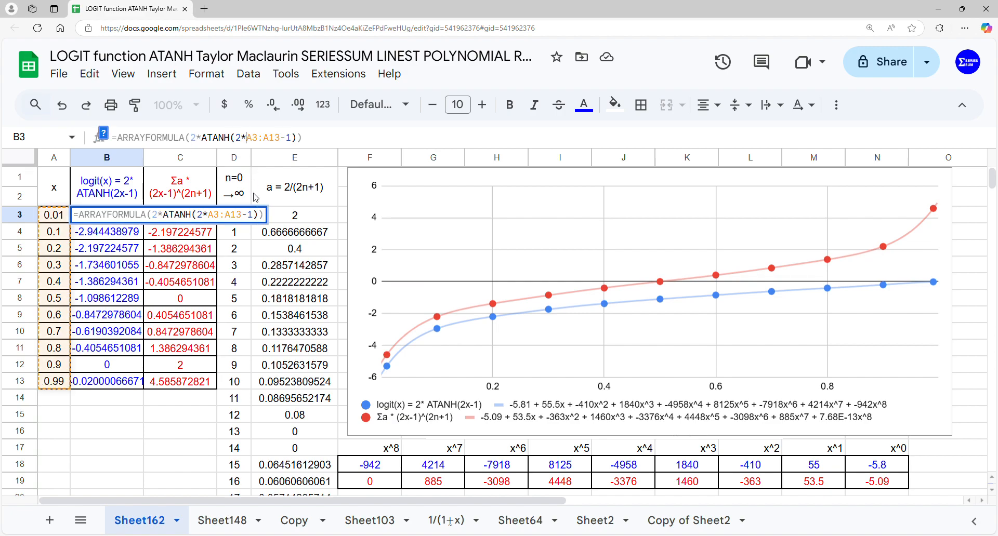
key(Return)
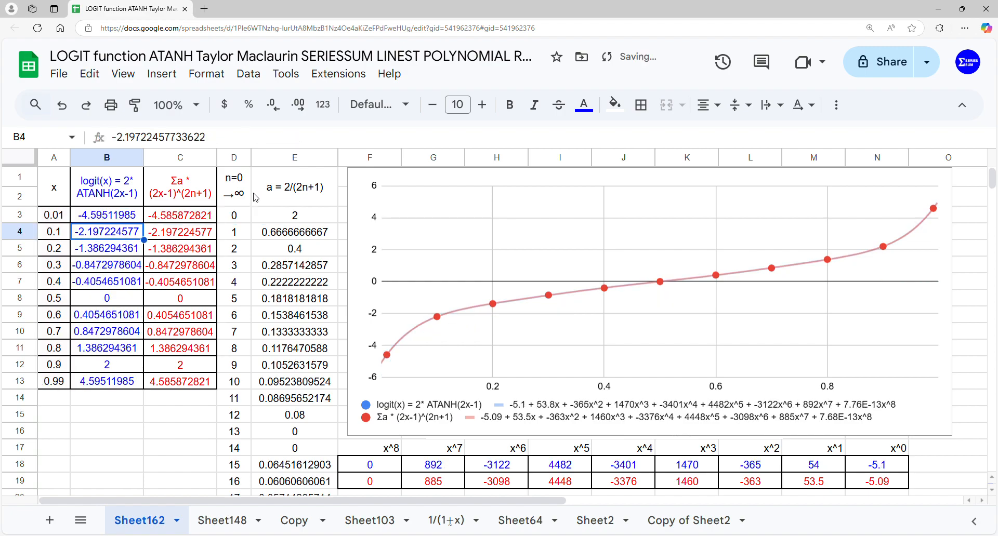
Compare the LINEST coefficients in rows 18 and 19, from x^0 in column N to x^7 in column G, with the chart's trendline equations
drag(867, 478, 869, 454)
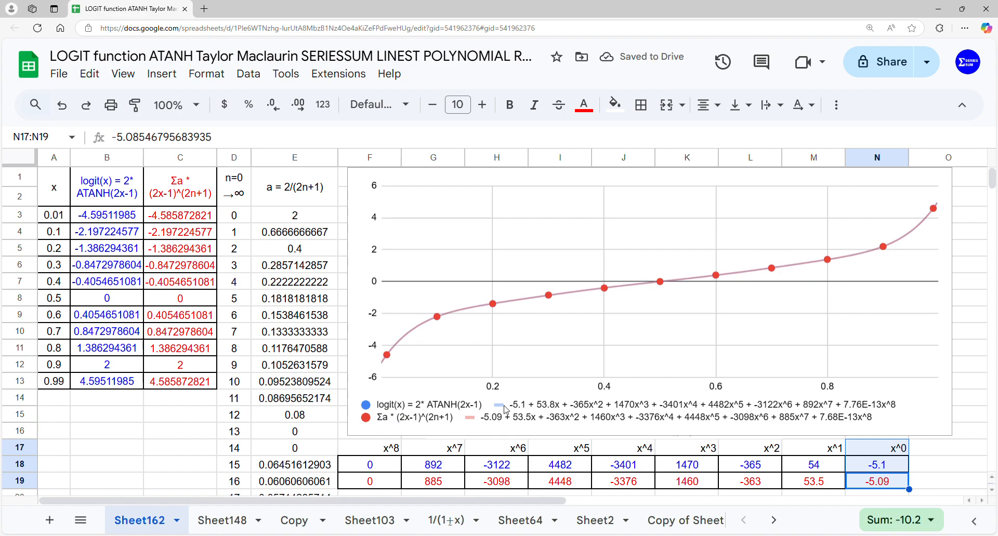
drag(814, 482, 816, 454)
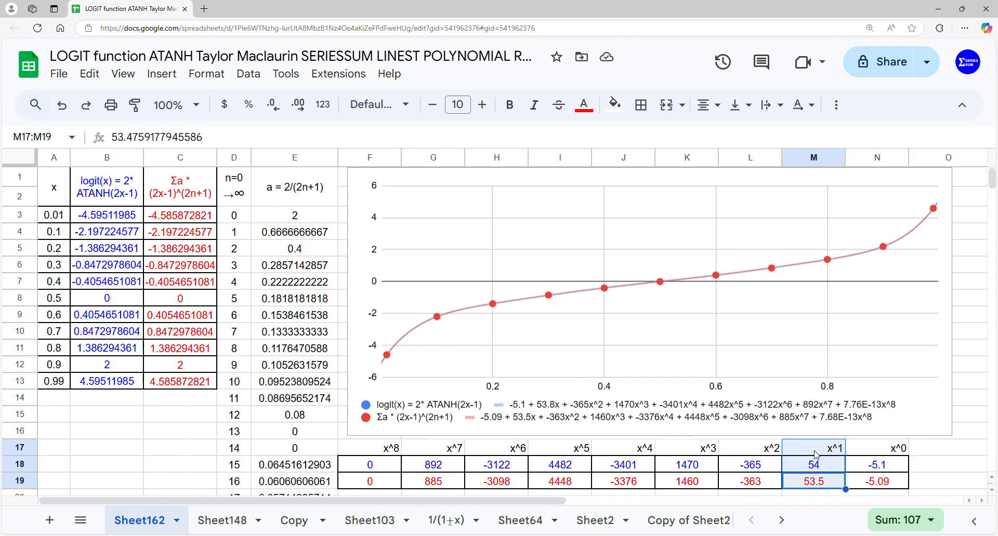
click(751, 485)
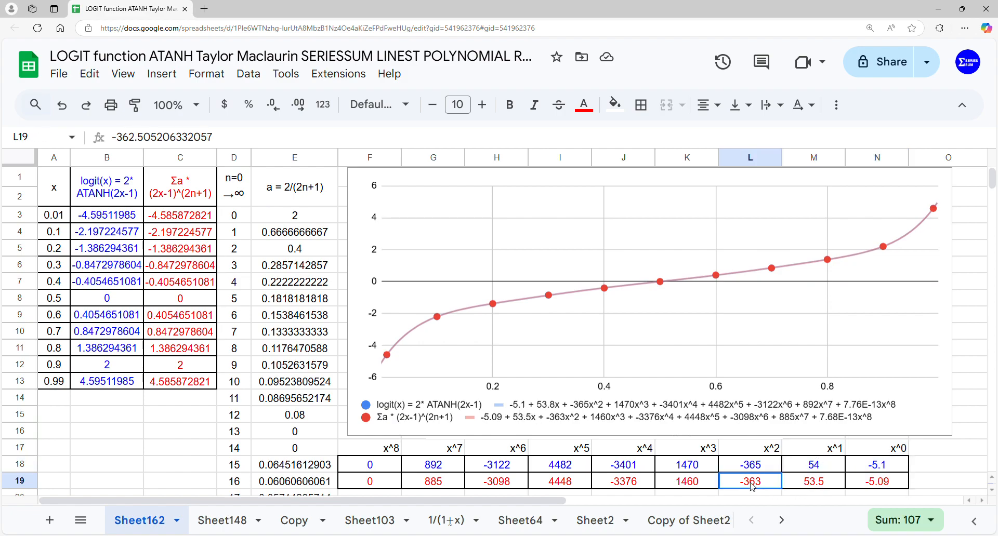
drag(752, 485, 761, 452)
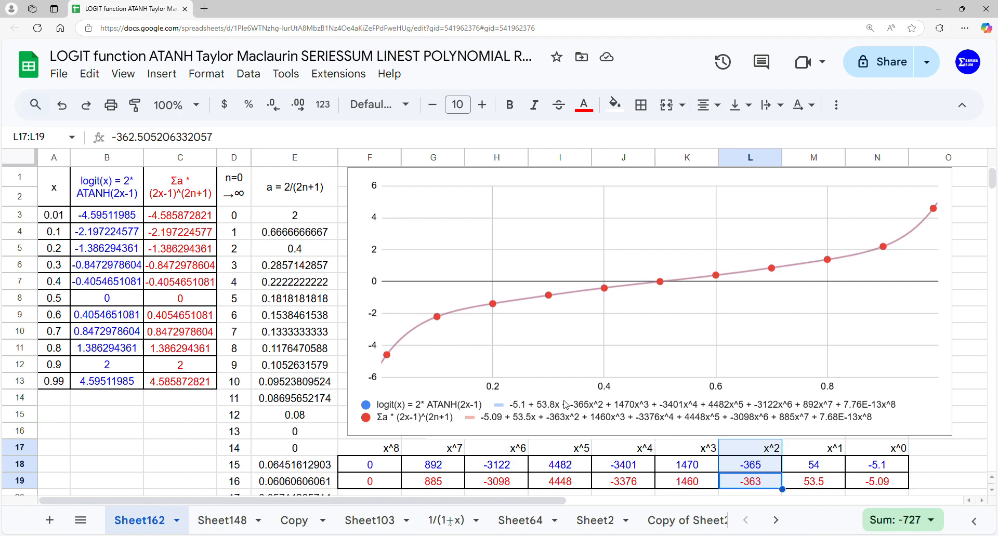
drag(676, 482, 682, 451)
drag(624, 481, 643, 456)
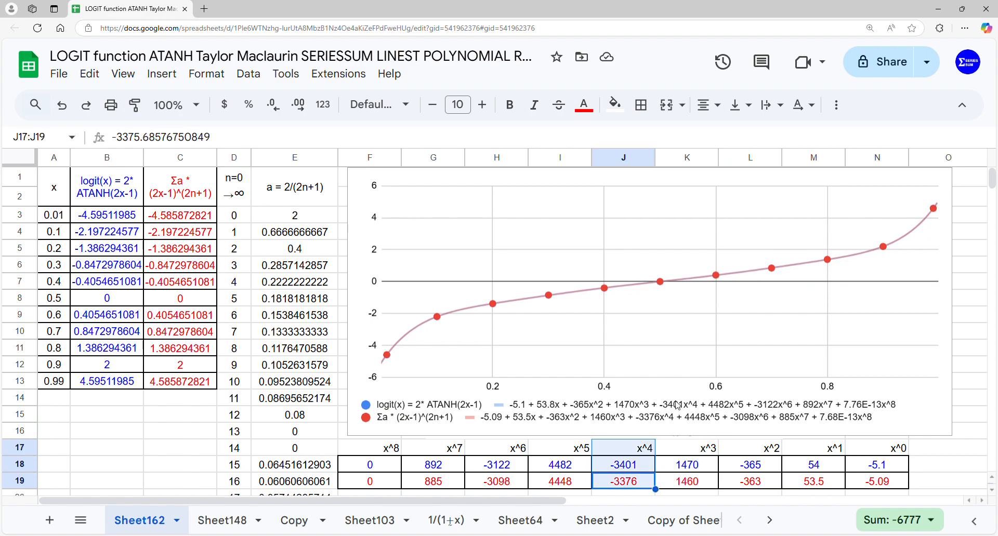
drag(560, 481, 574, 457)
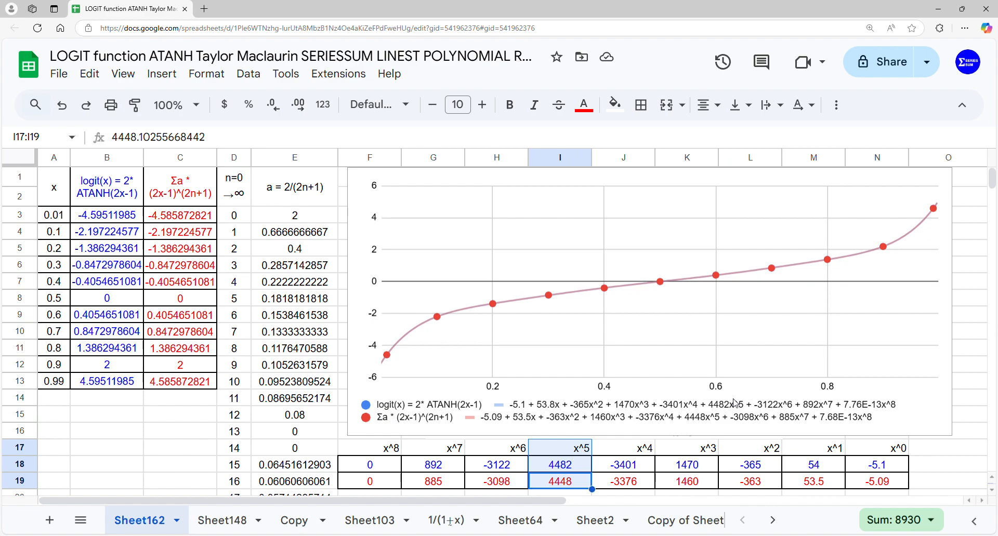
drag(499, 484, 512, 451)
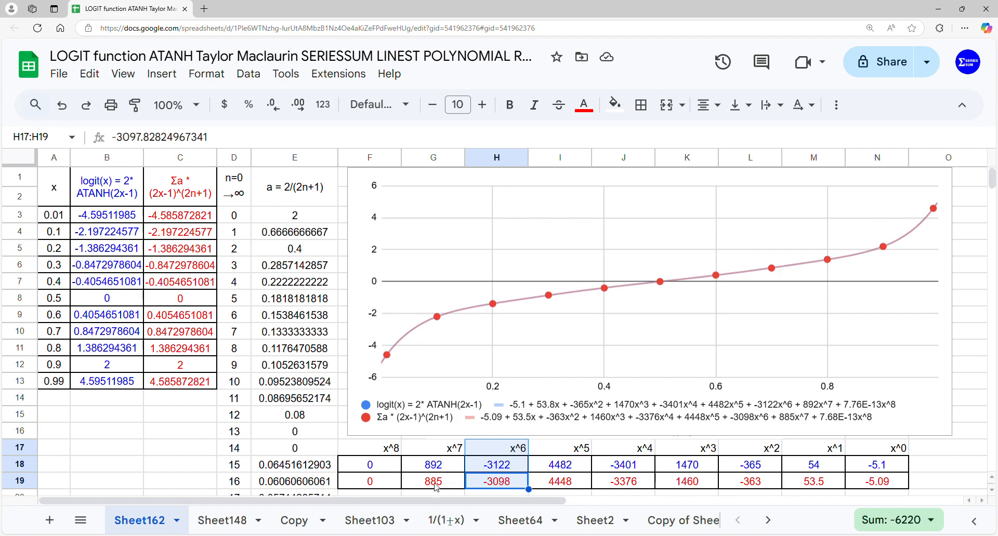
drag(435, 482, 448, 460)
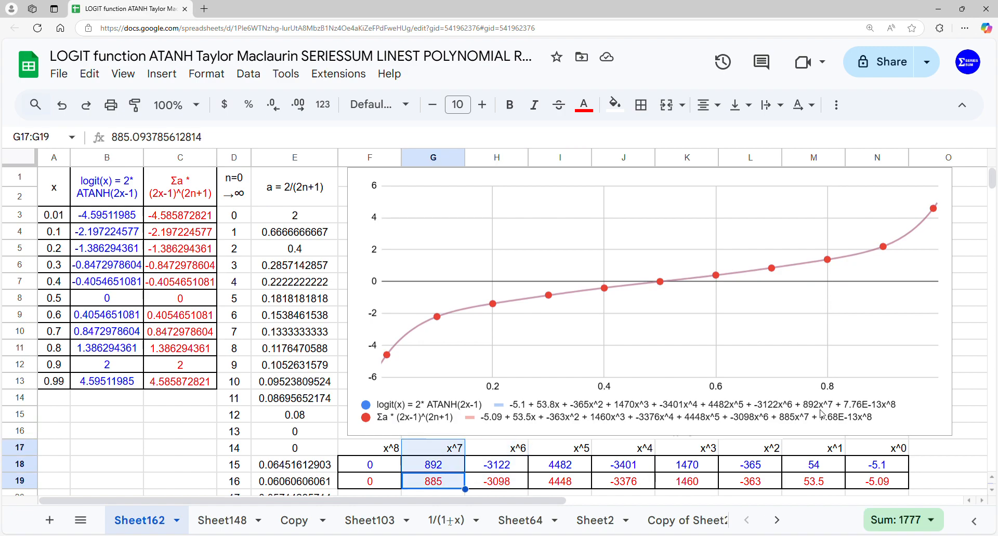